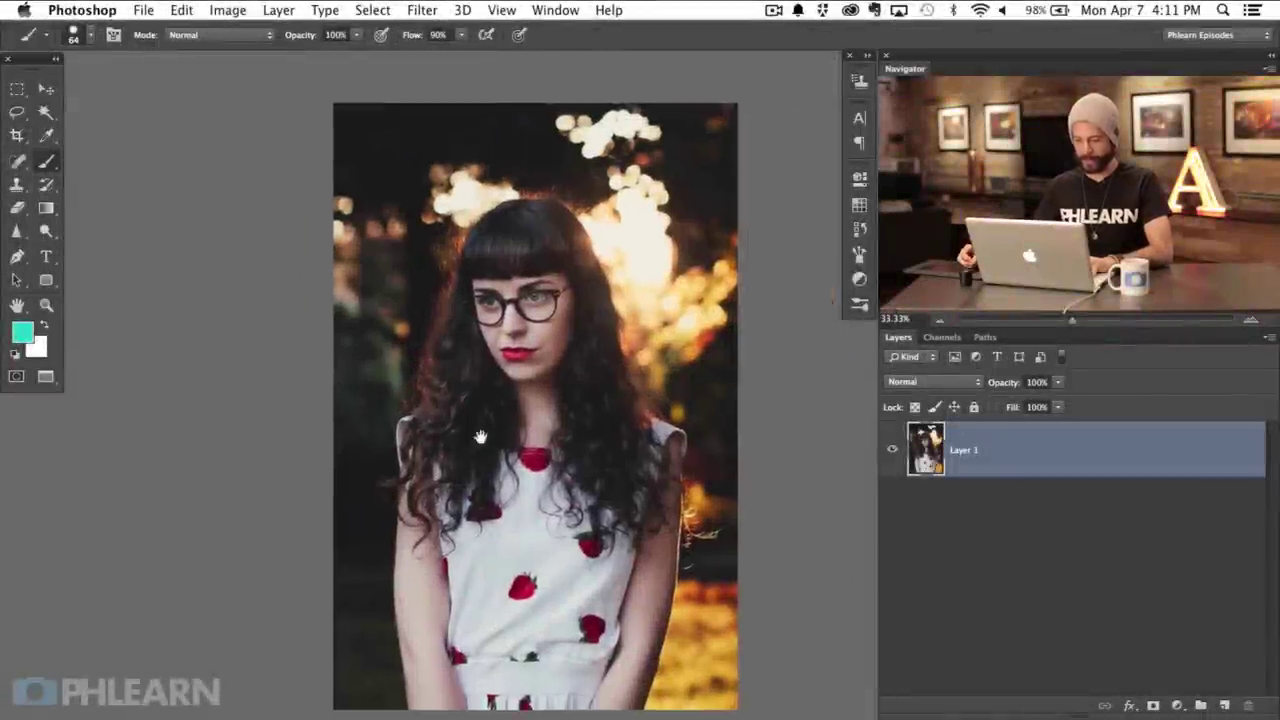
Step: Zoom to 50% on her face and the bokeh, and set the brush to 42 px
key(super+plus)
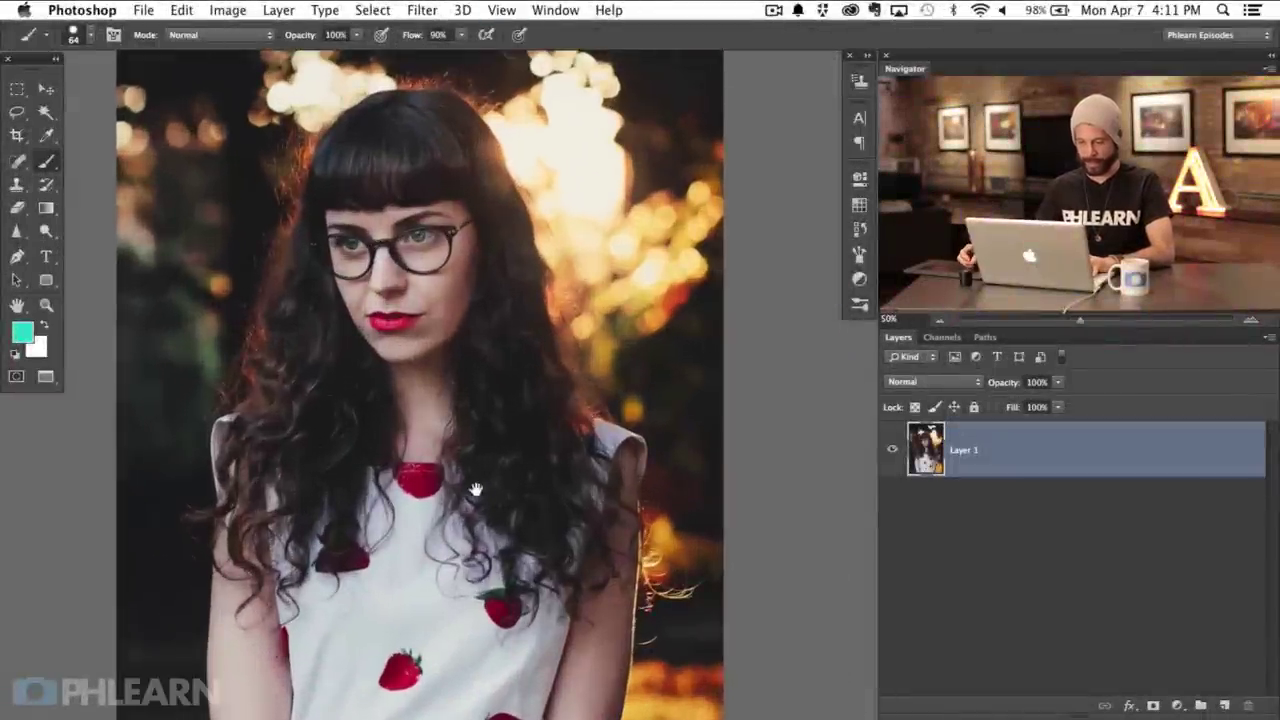
mouse_move(471, 480)
mouse_down()
mouse_move(563, 623)
mouse_move(555, 596)
mouse_up()
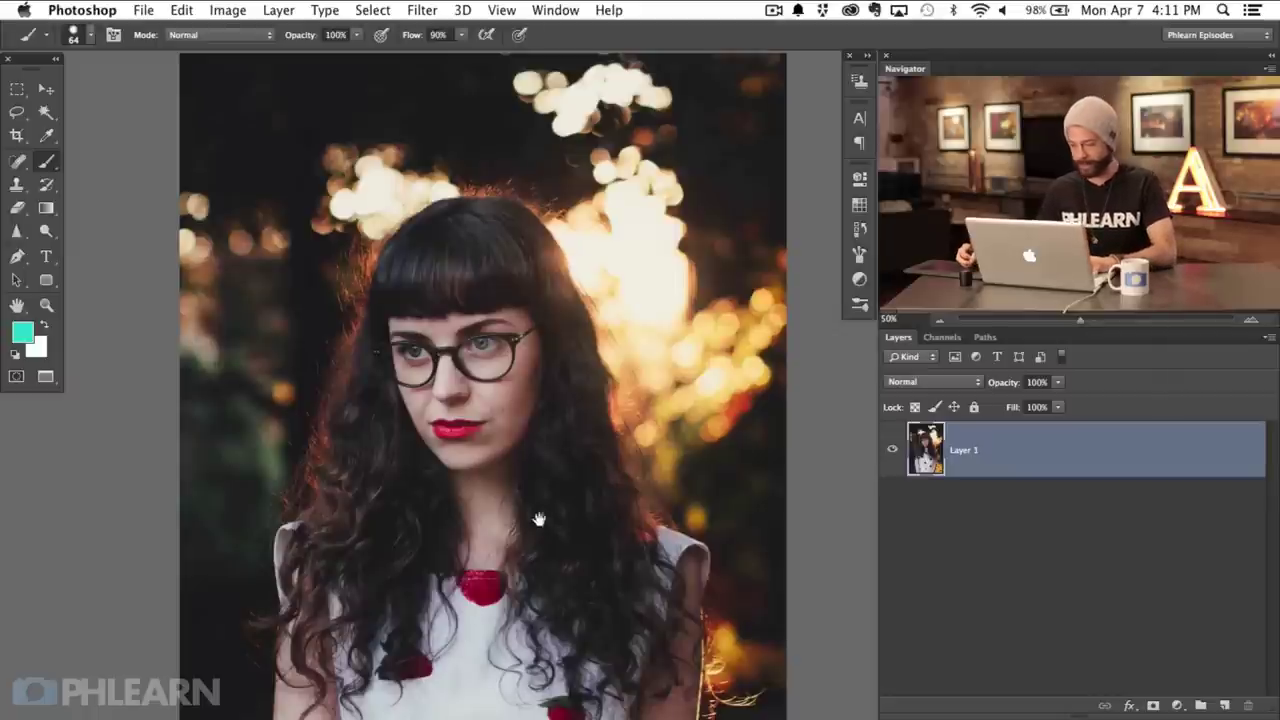
mouse_move(537, 520)
mouse_down()
mouse_move(529, 424)
mouse_move(534, 491)
mouse_up()
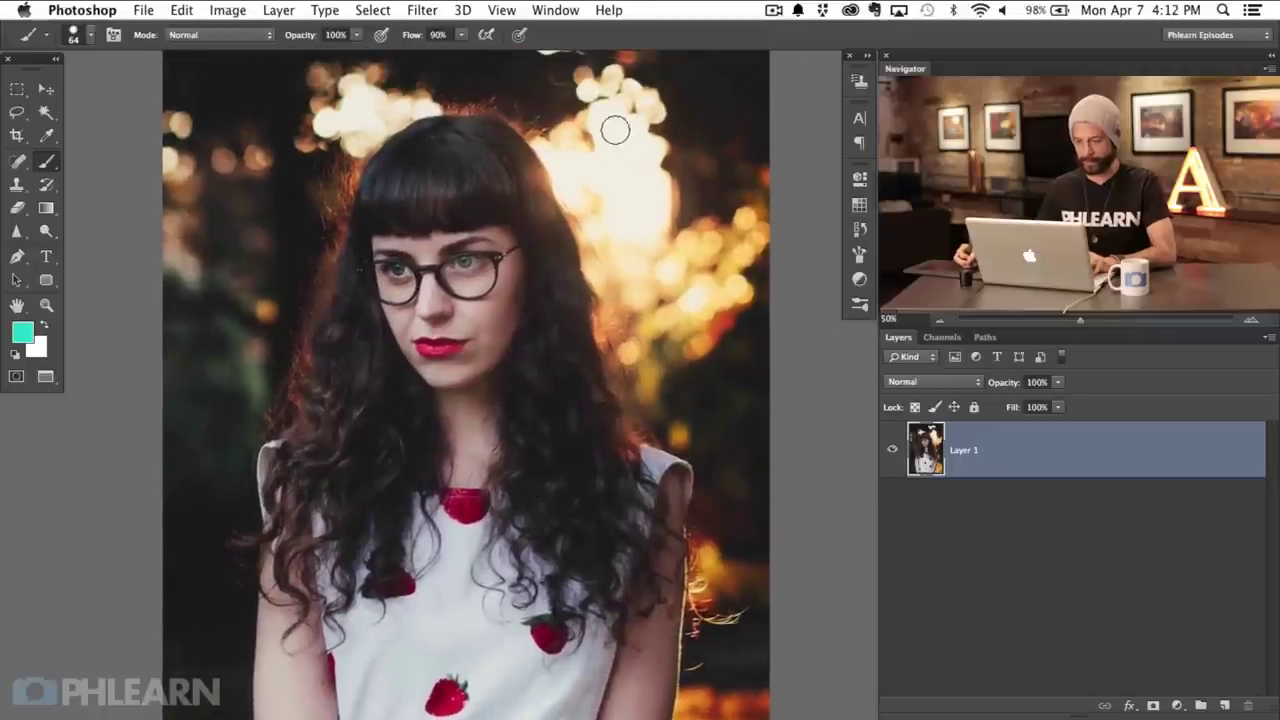
drag(650, 232, 650, 236)
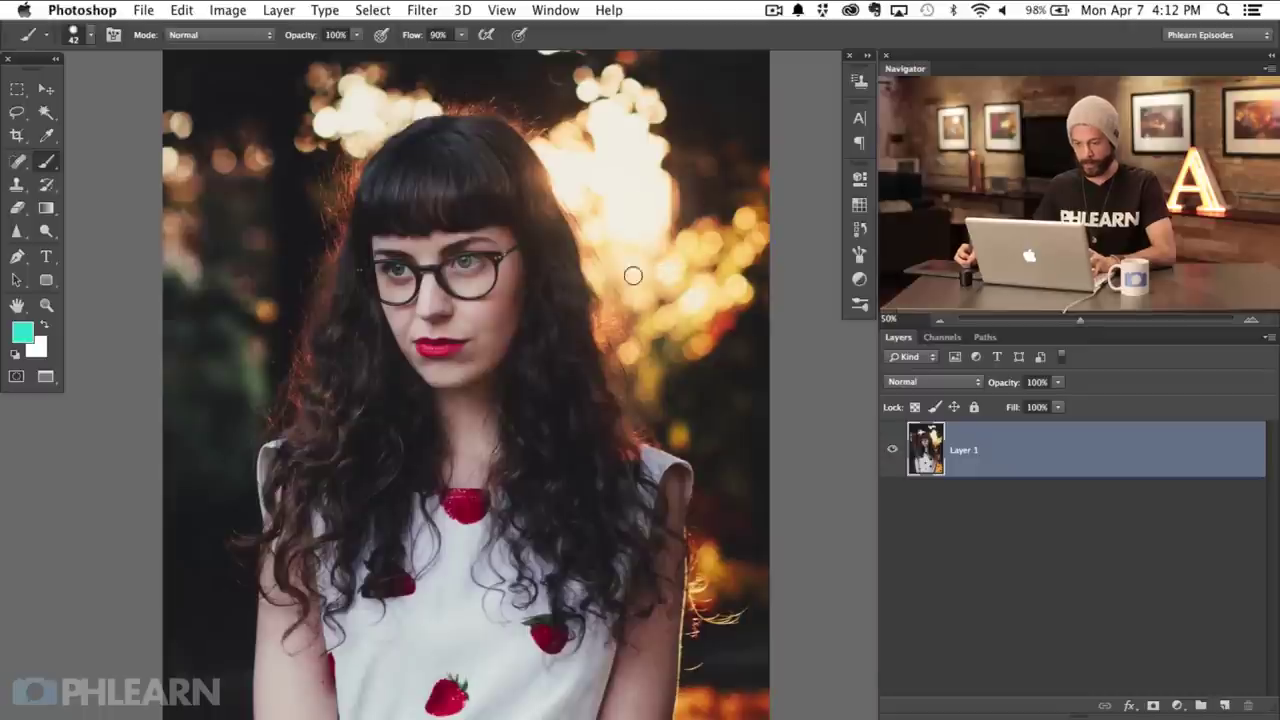
drag(618, 270, 644, 290)
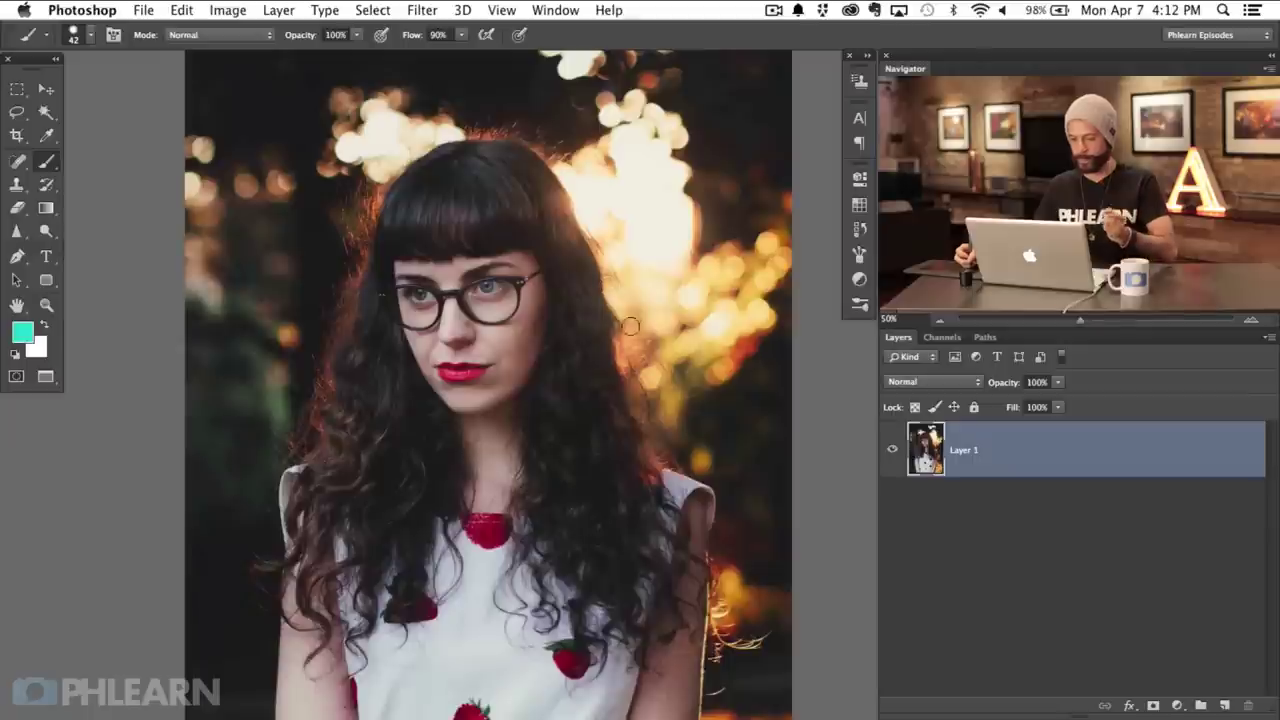
Step: Add empty Layer 2 above Layer 1 and try Lens Flare, dismissing the empty-layer error
click(1225, 705)
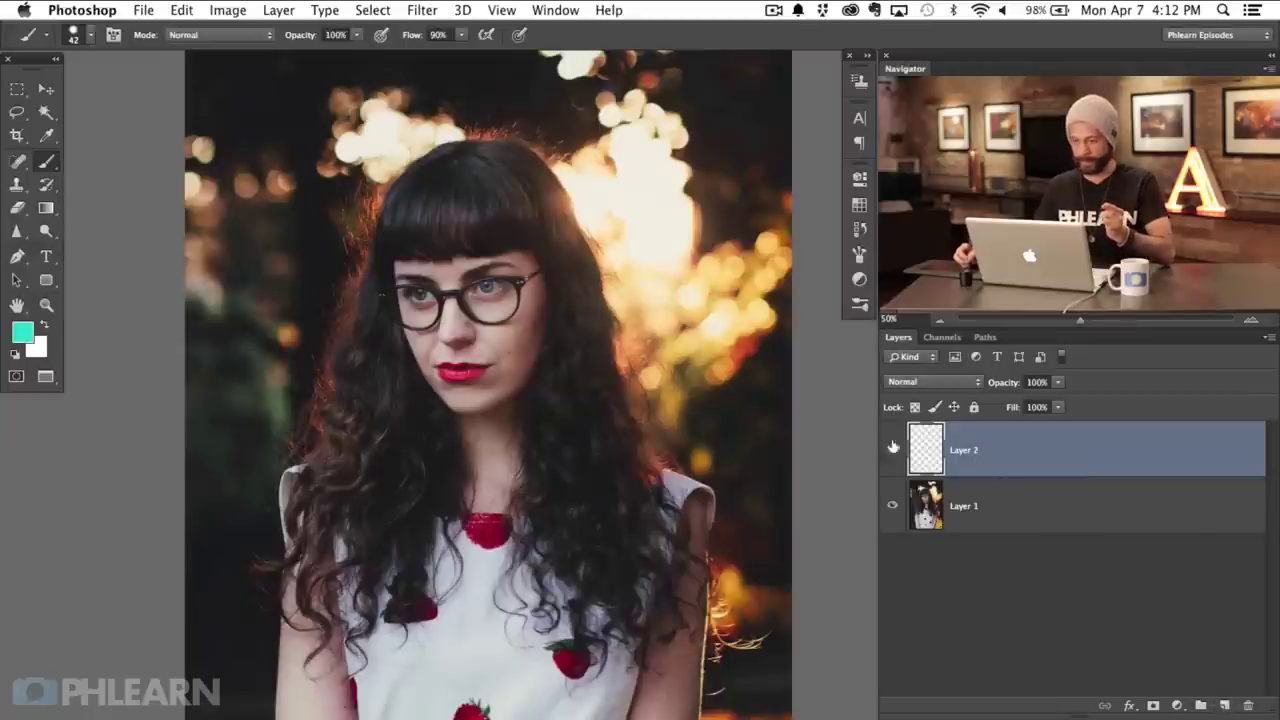
click(420, 10)
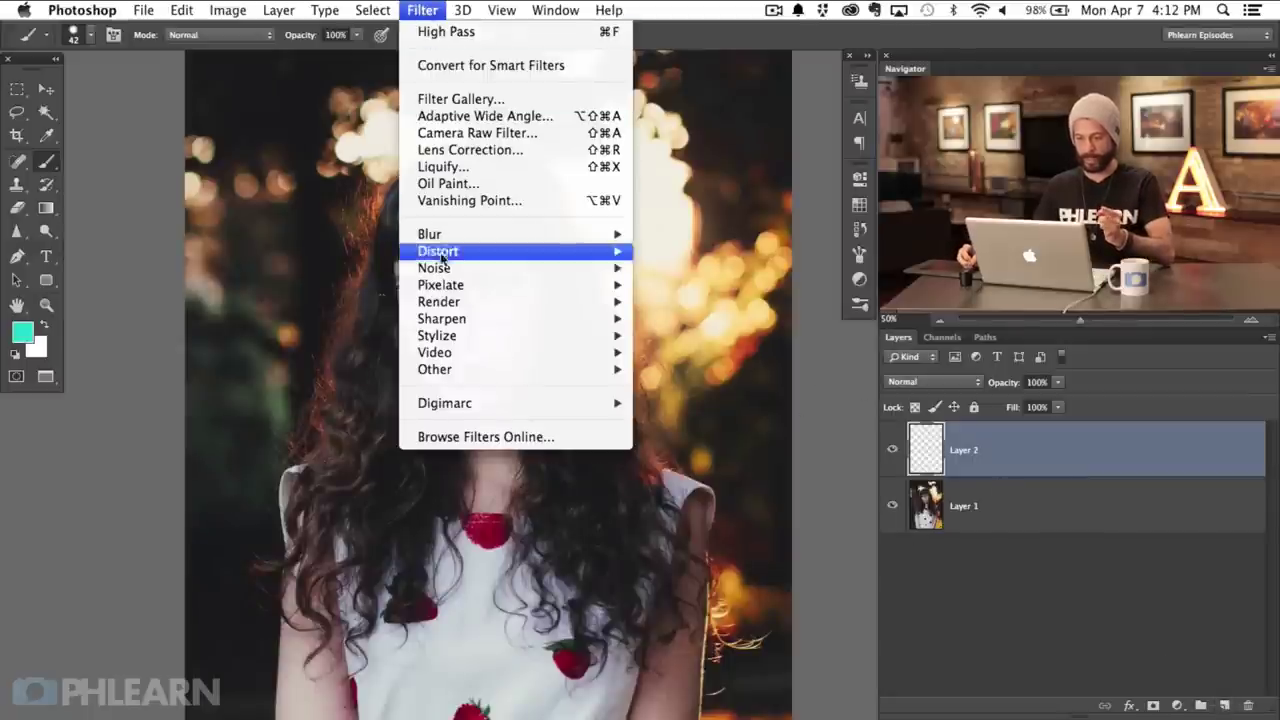
mouse_move(462, 303)
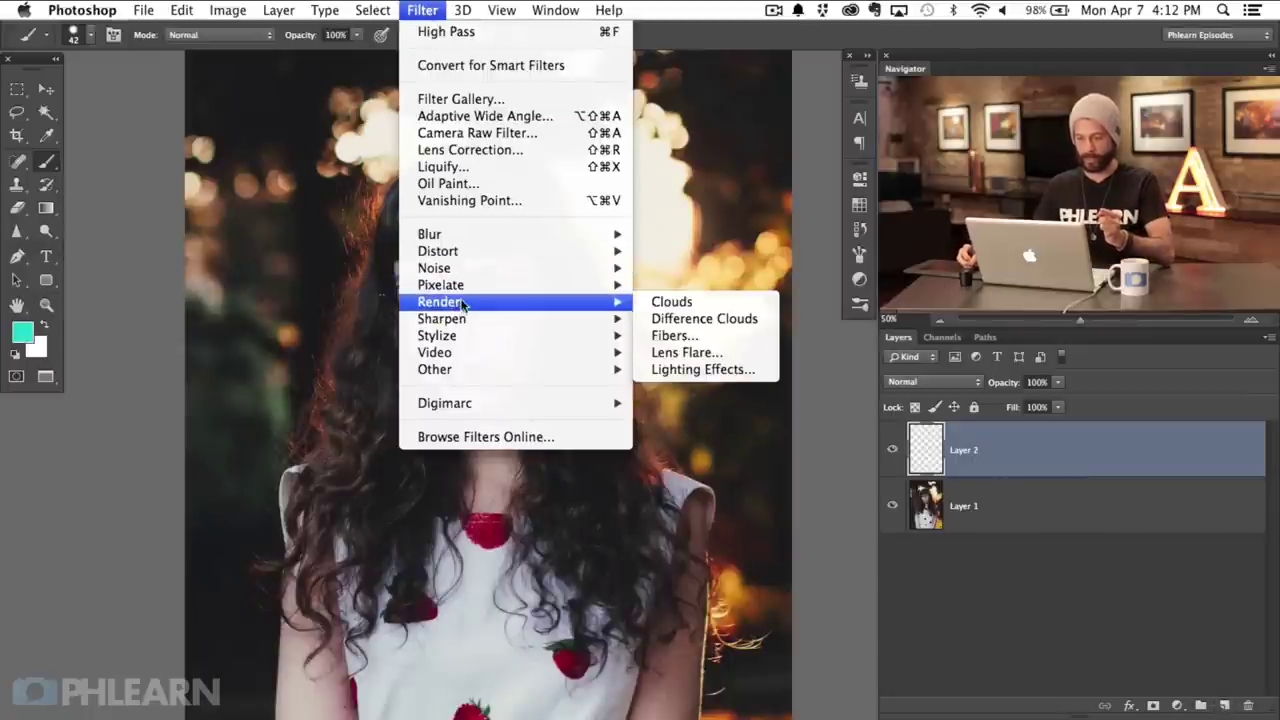
click(670, 352)
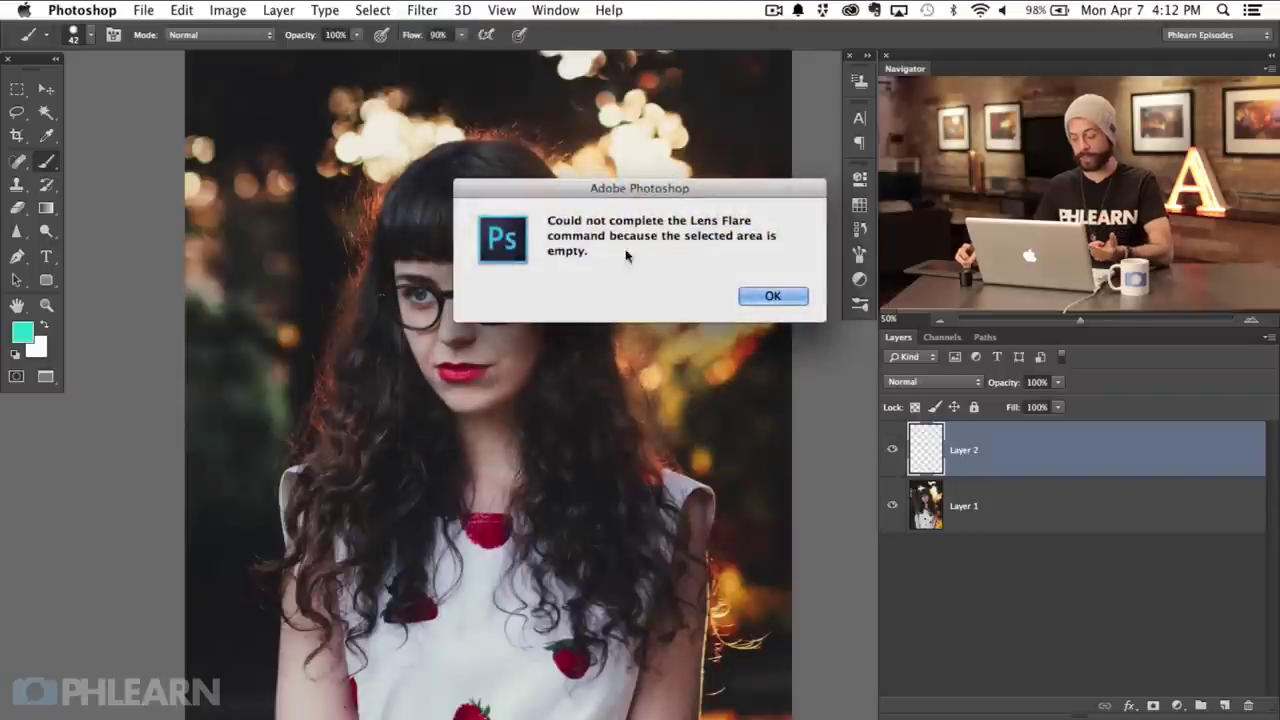
click(770, 297)
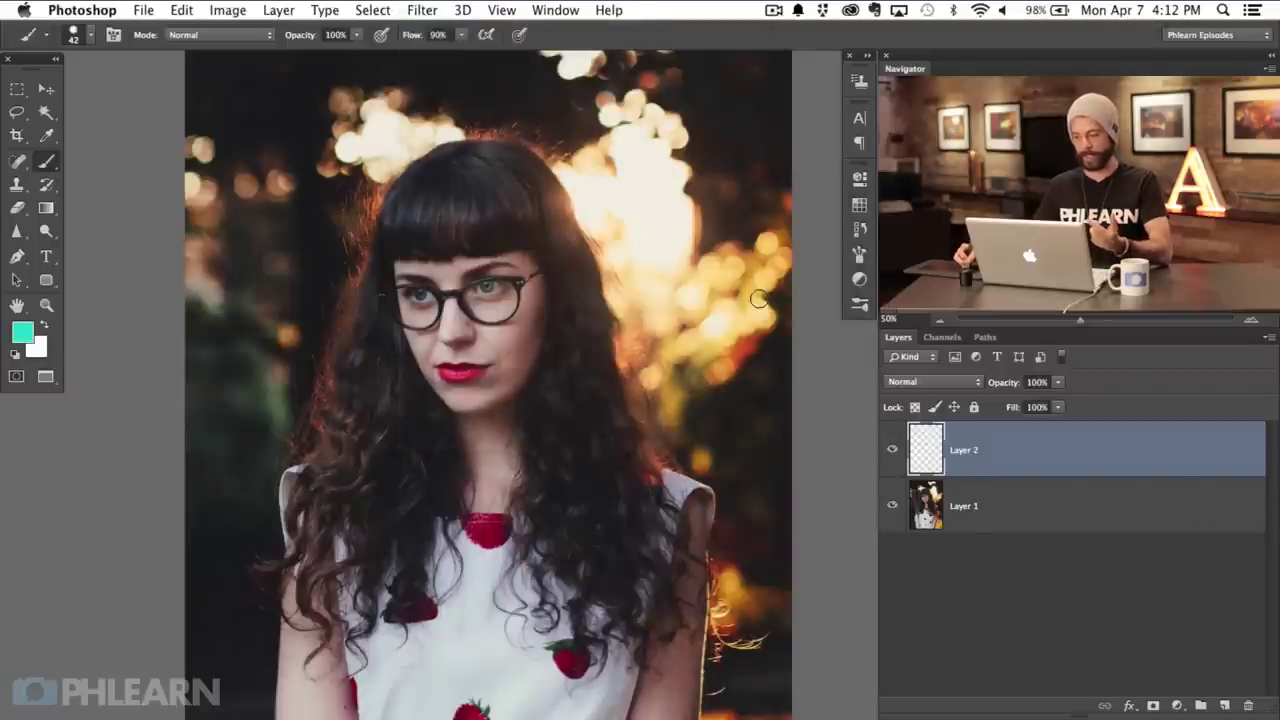
click(982, 508)
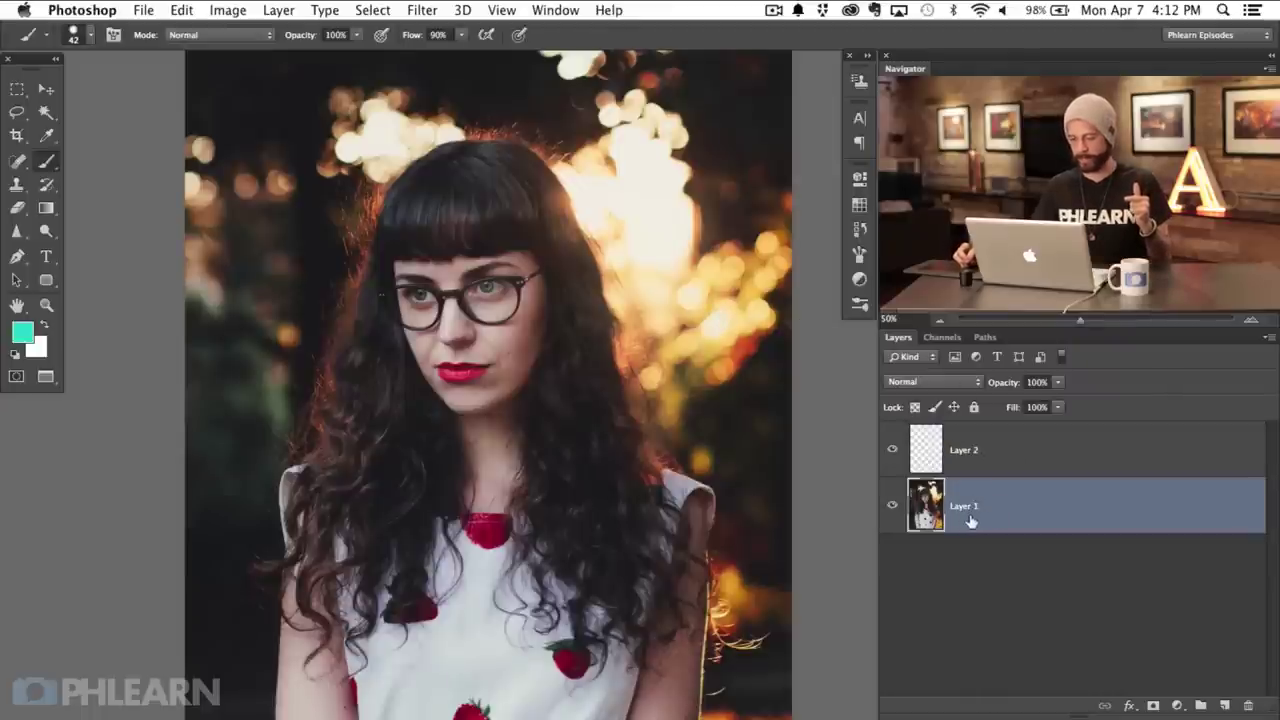
click(422, 10)
mouse_move(456, 272)
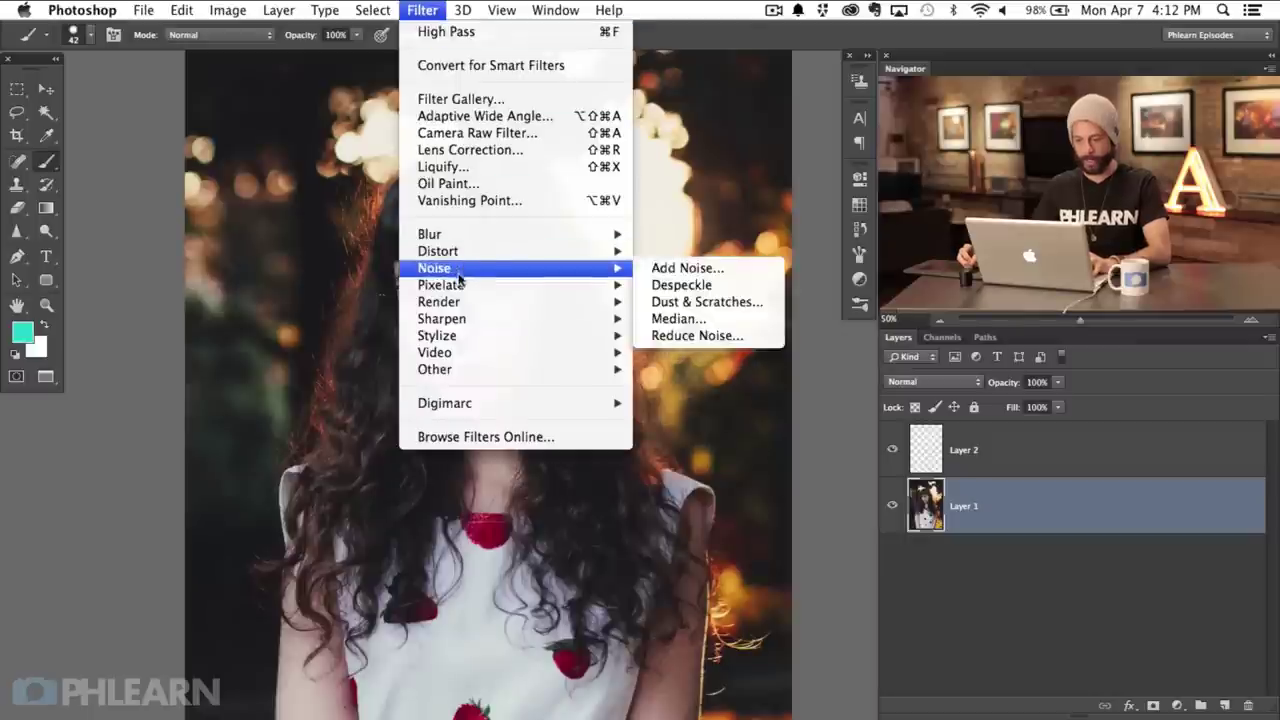
click(686, 356)
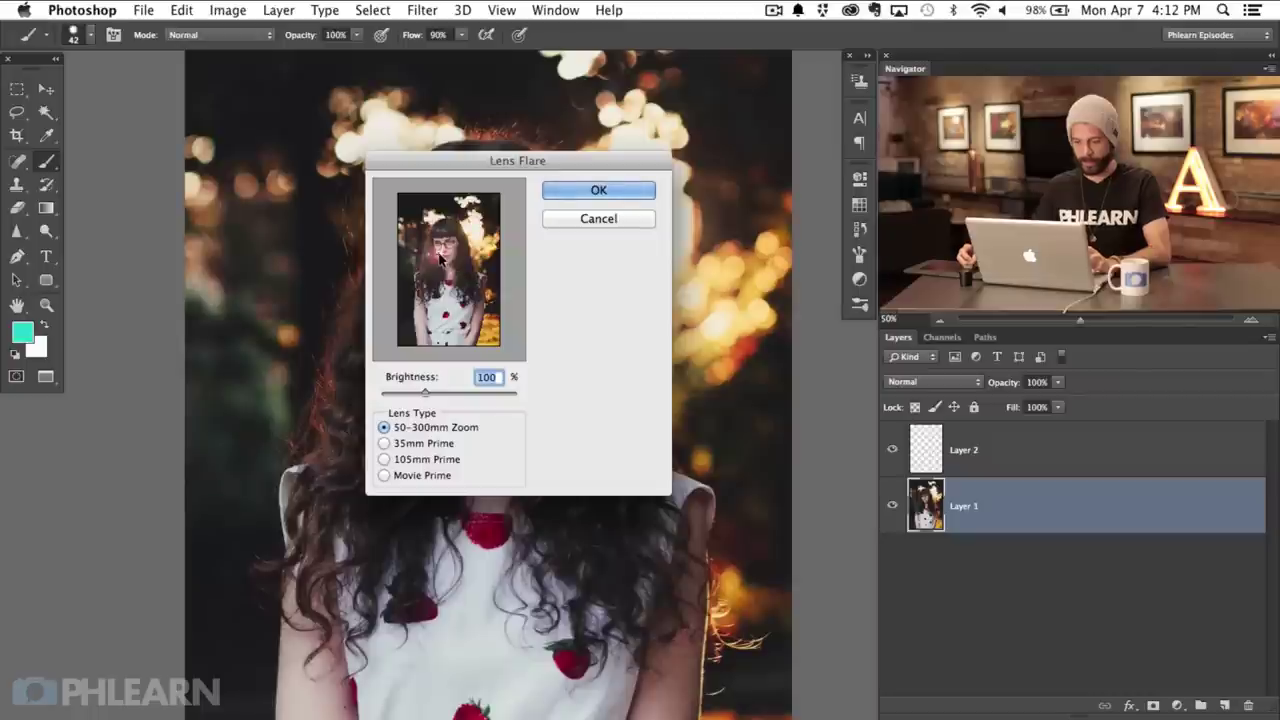
drag(440, 258, 476, 233)
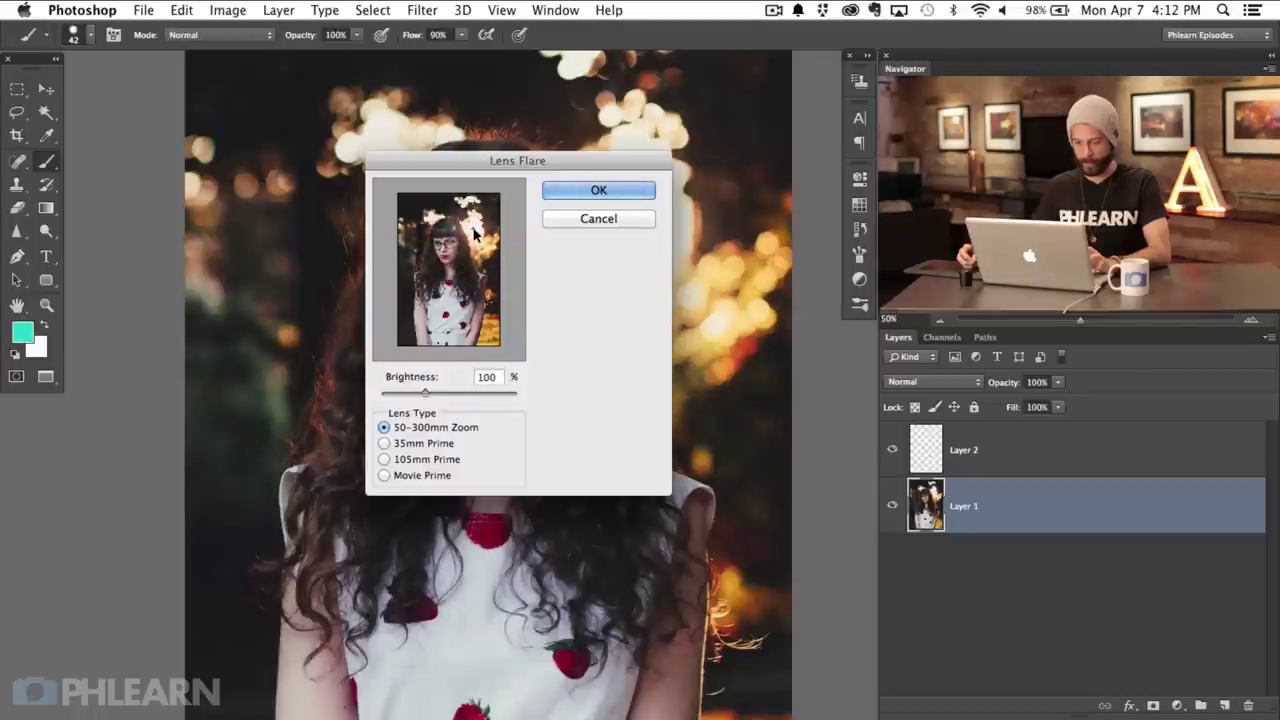
drag(428, 394, 436, 395)
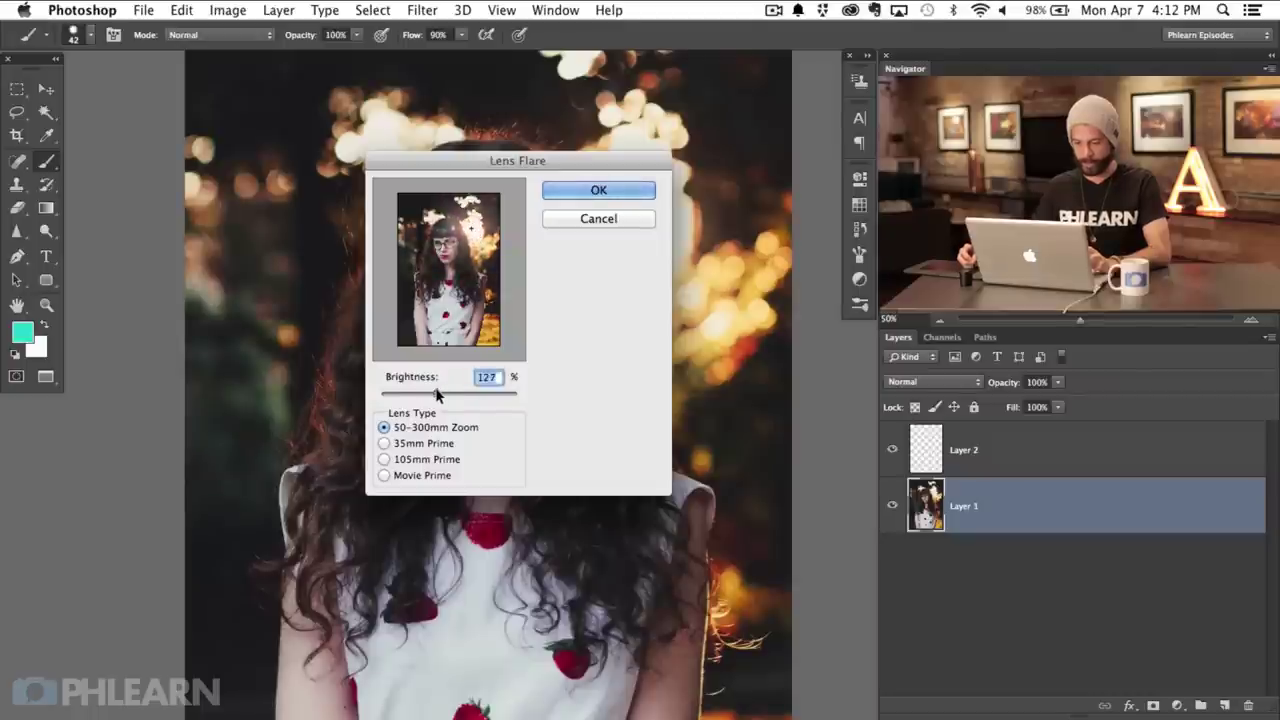
click(598, 190)
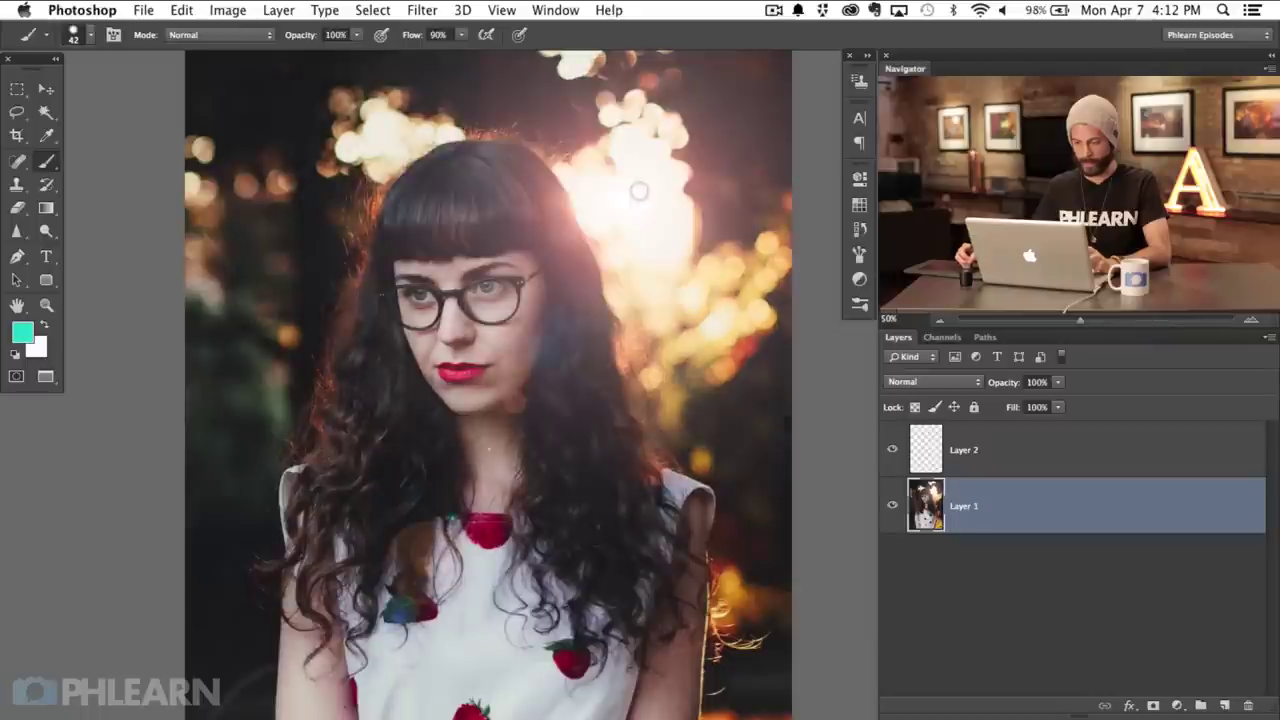
click(892, 508)
click(892, 508)
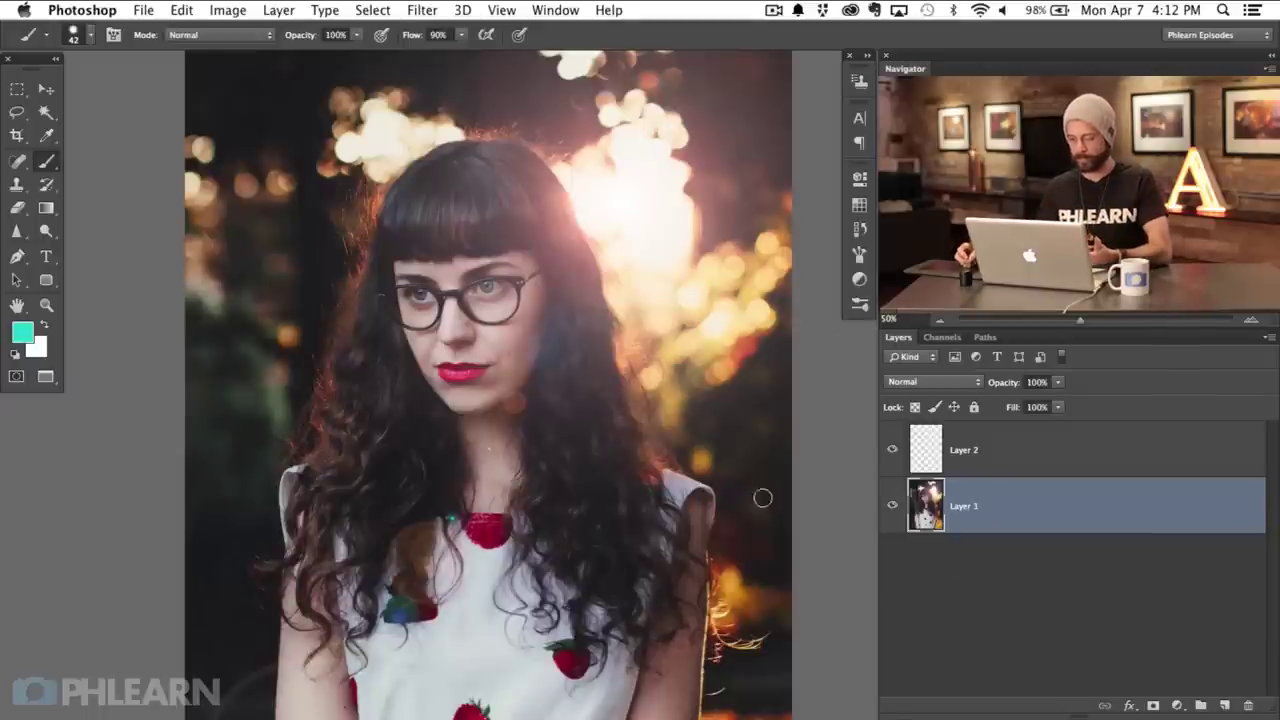
click(46, 89)
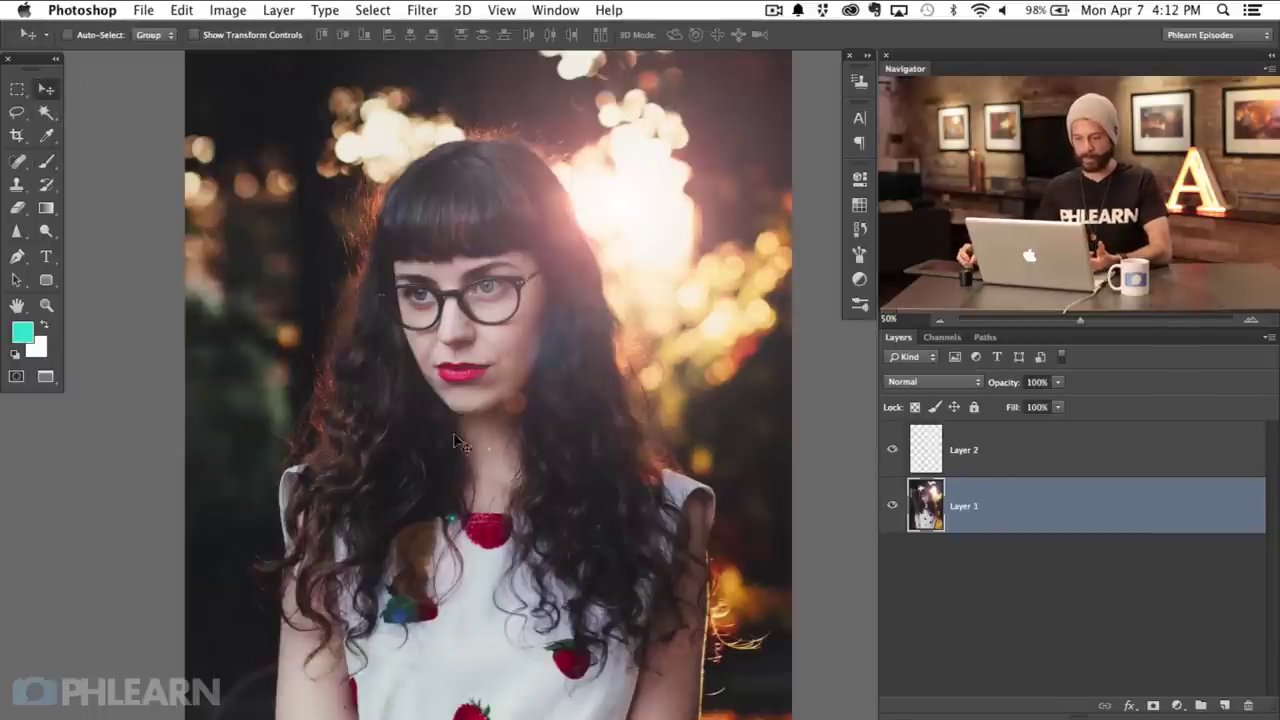
drag(455, 440, 557, 409)
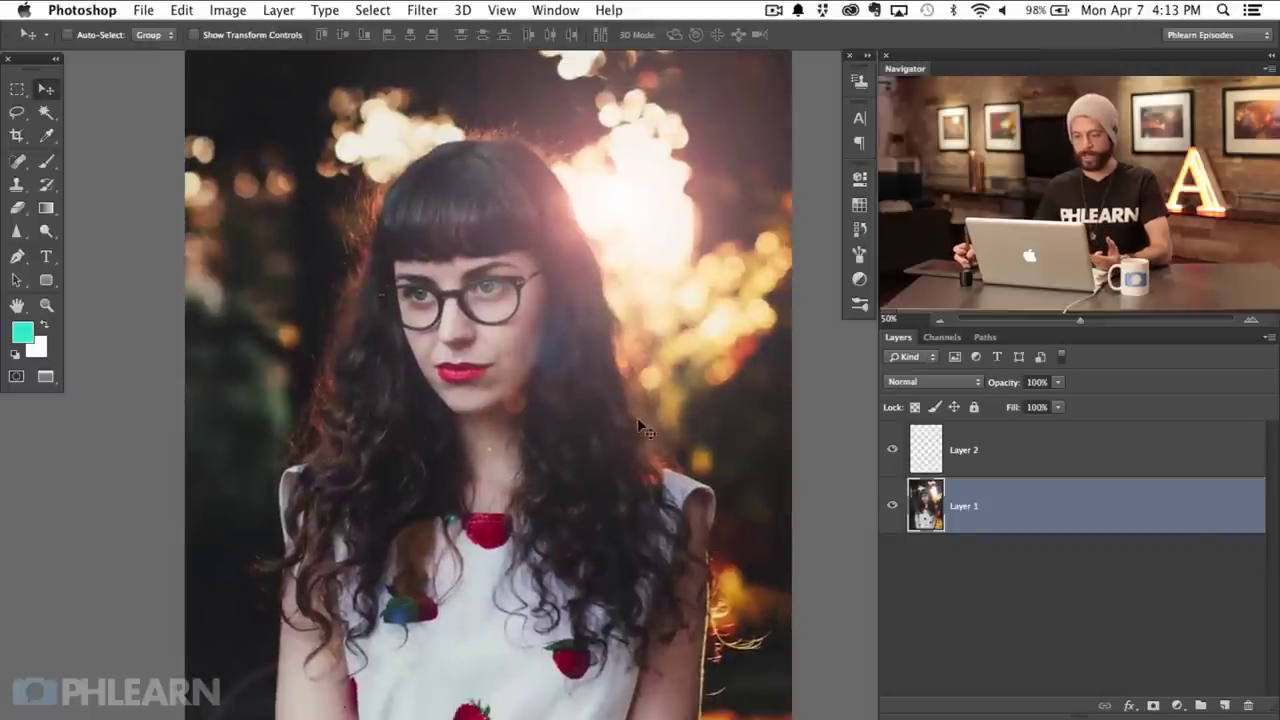
Step: Delete the empty Layer 2 and render a 141% lens flare above-right of her head on Layer 1
key(ctrl+z)
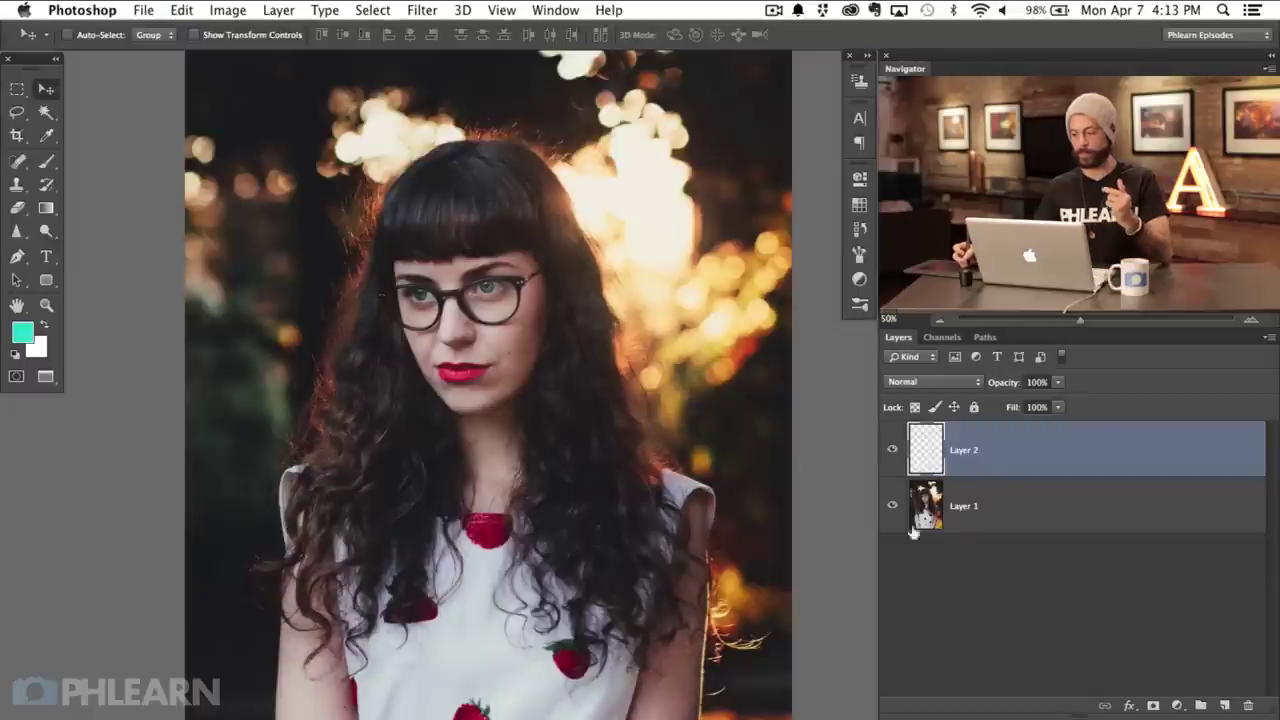
key(Delete)
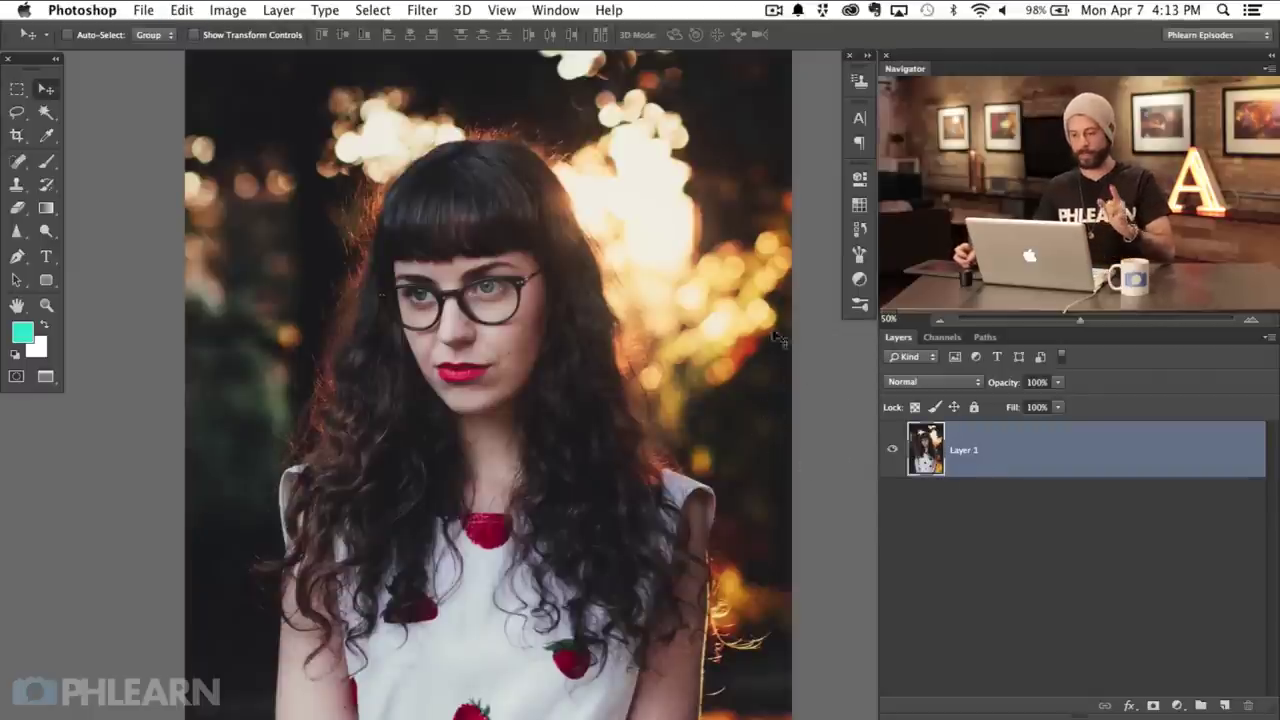
click(421, 10)
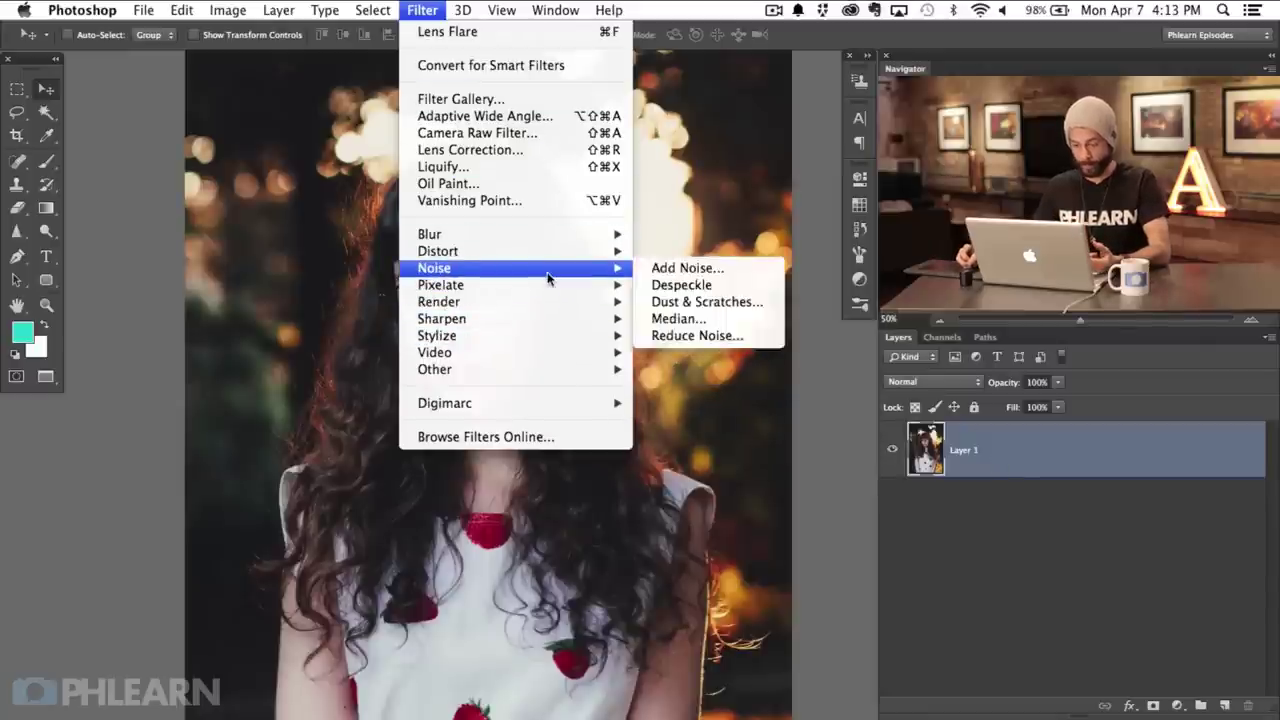
mouse_move(549, 302)
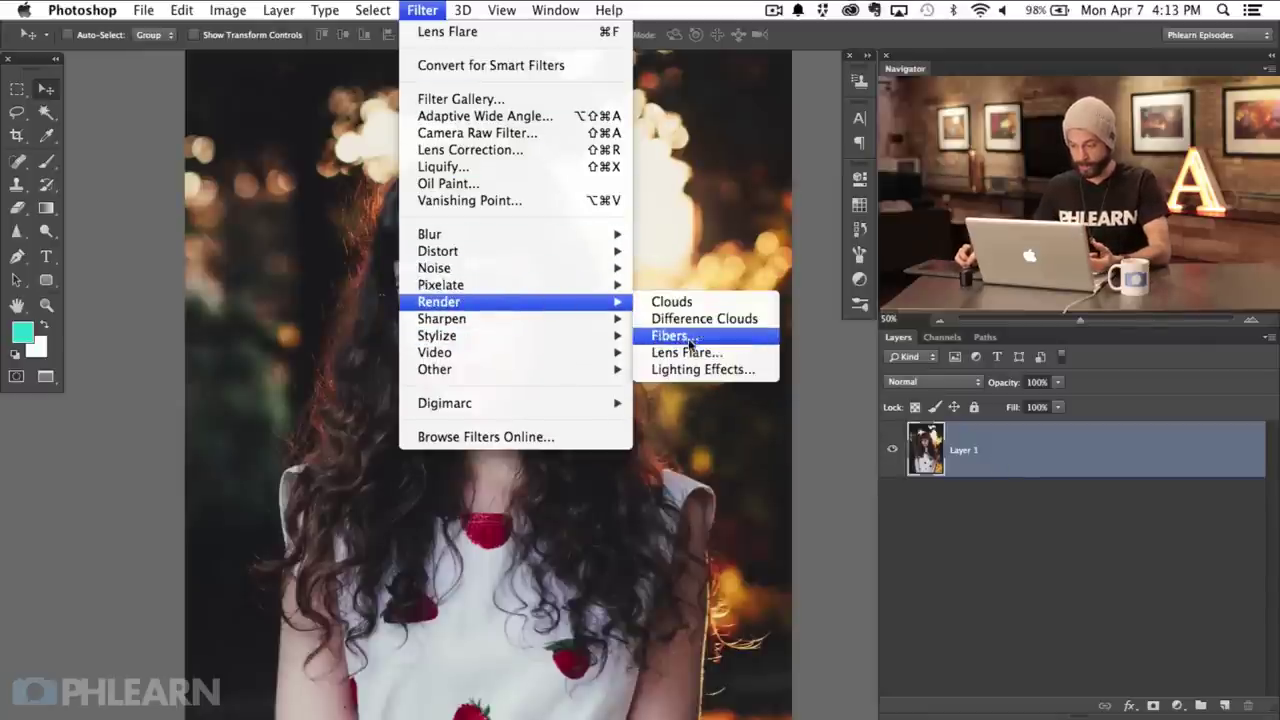
click(704, 366)
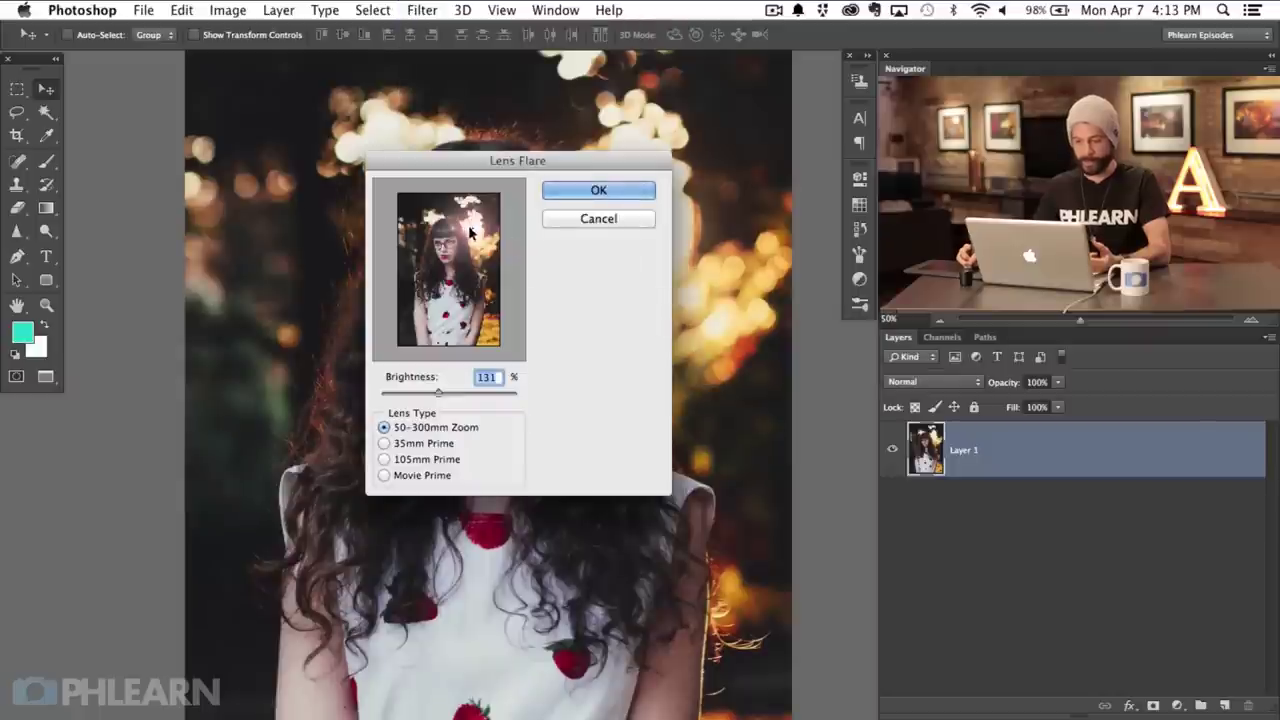
click(447, 393)
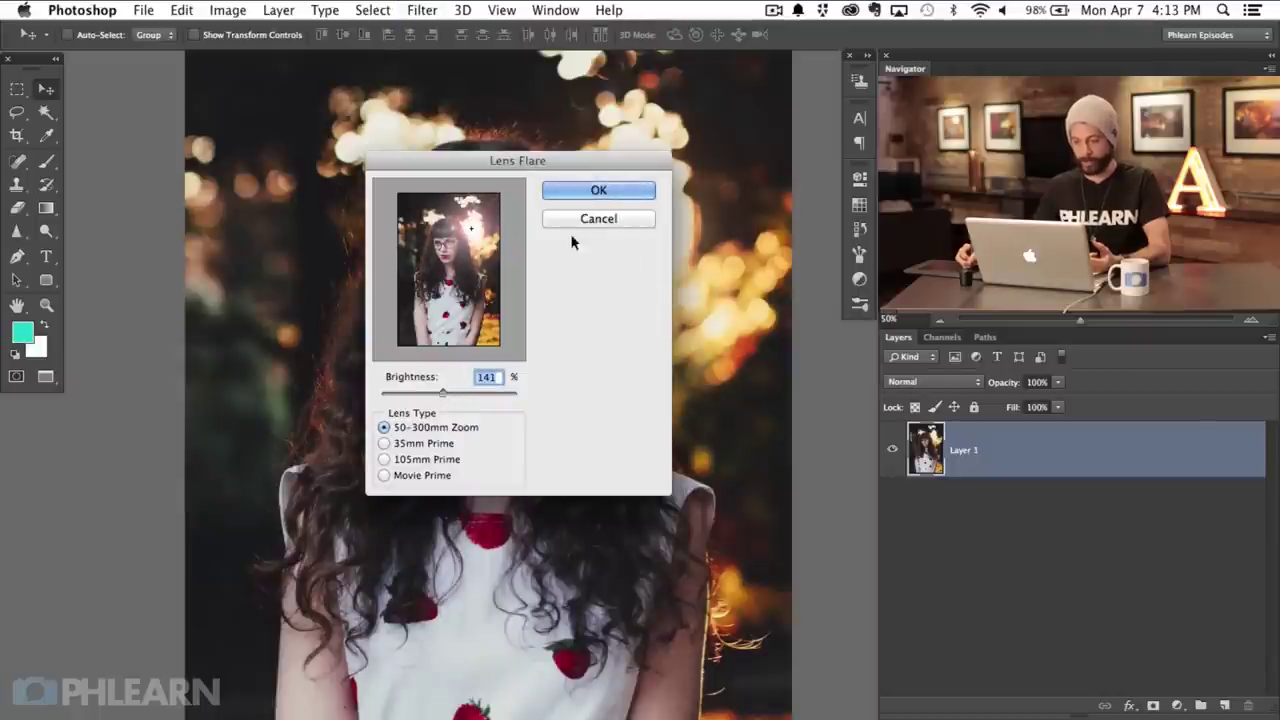
click(597, 191)
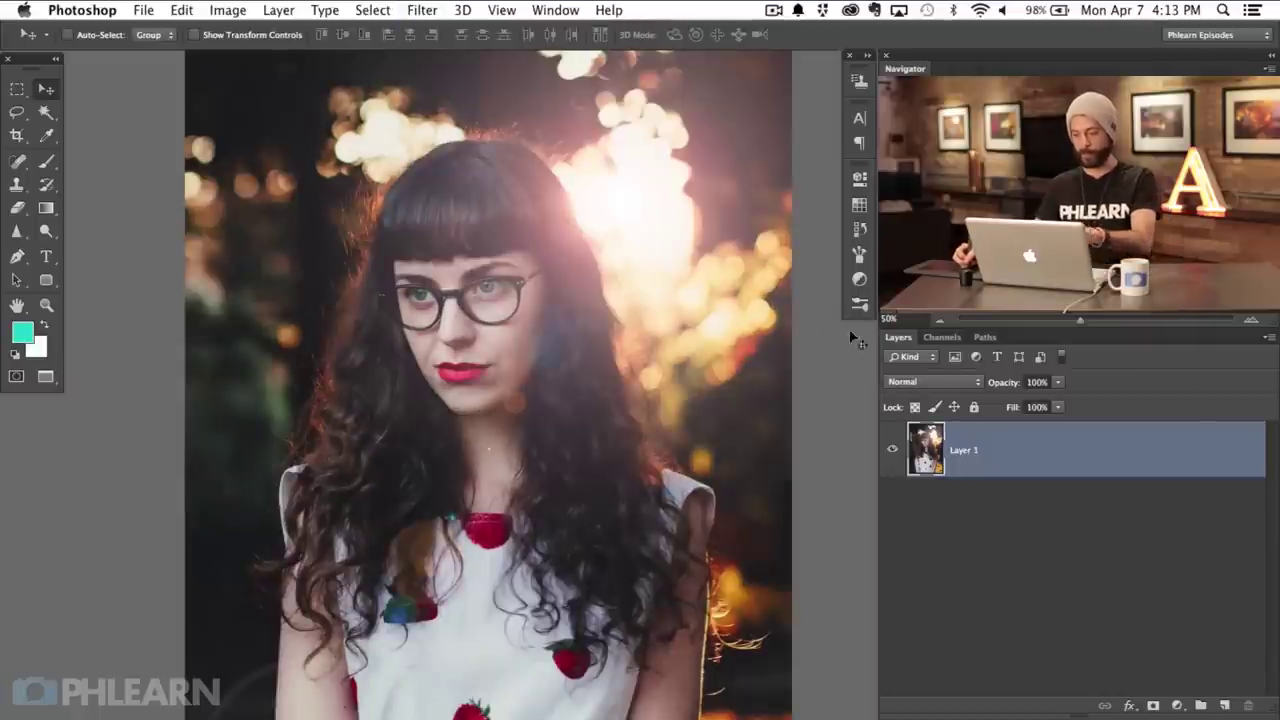
scroll(627, 403, down, 3)
scroll(627, 403, up, 2)
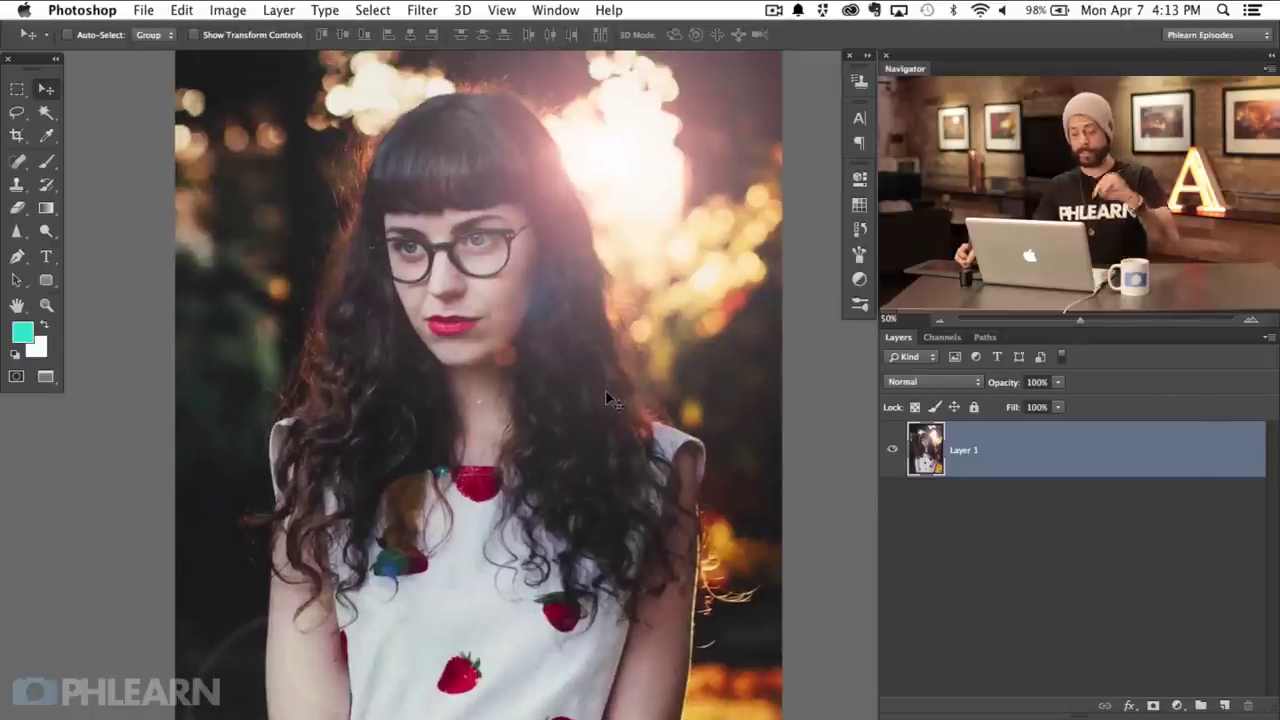
Step: Undo the flare on the photo and add a new Layer 2 filled with solid black
key(super+z)
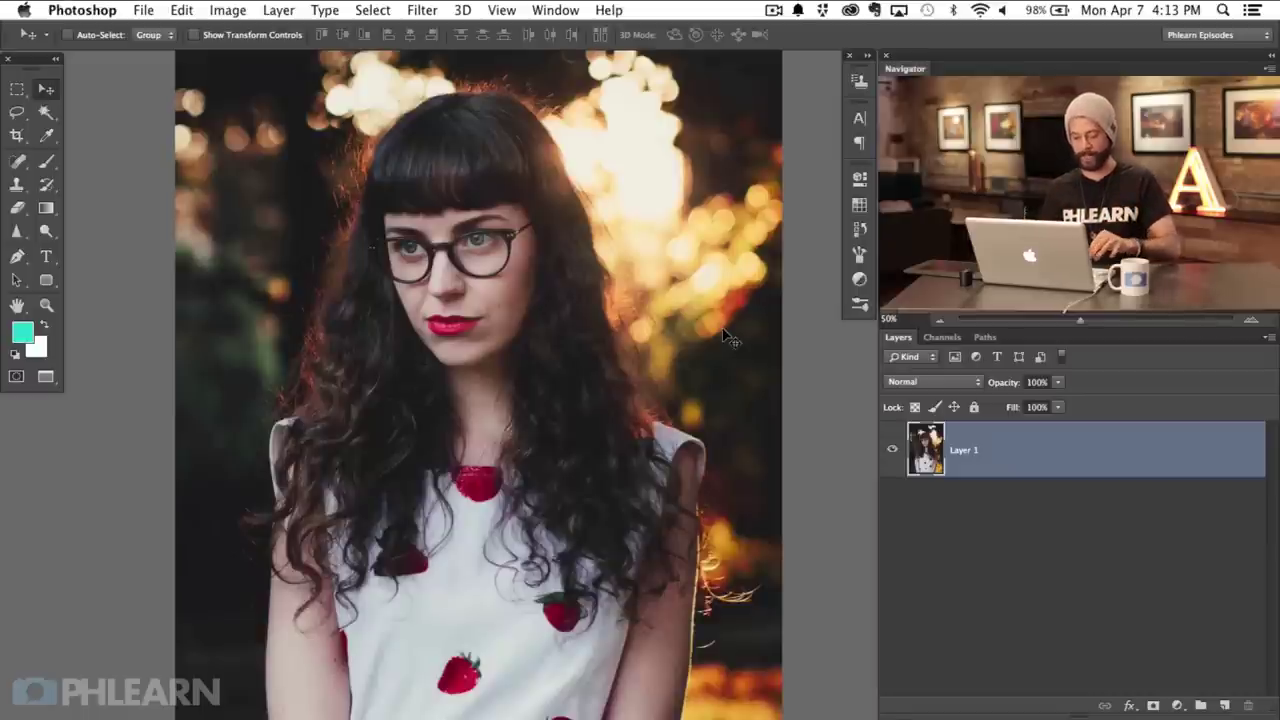
key(super+shift+alt+n)
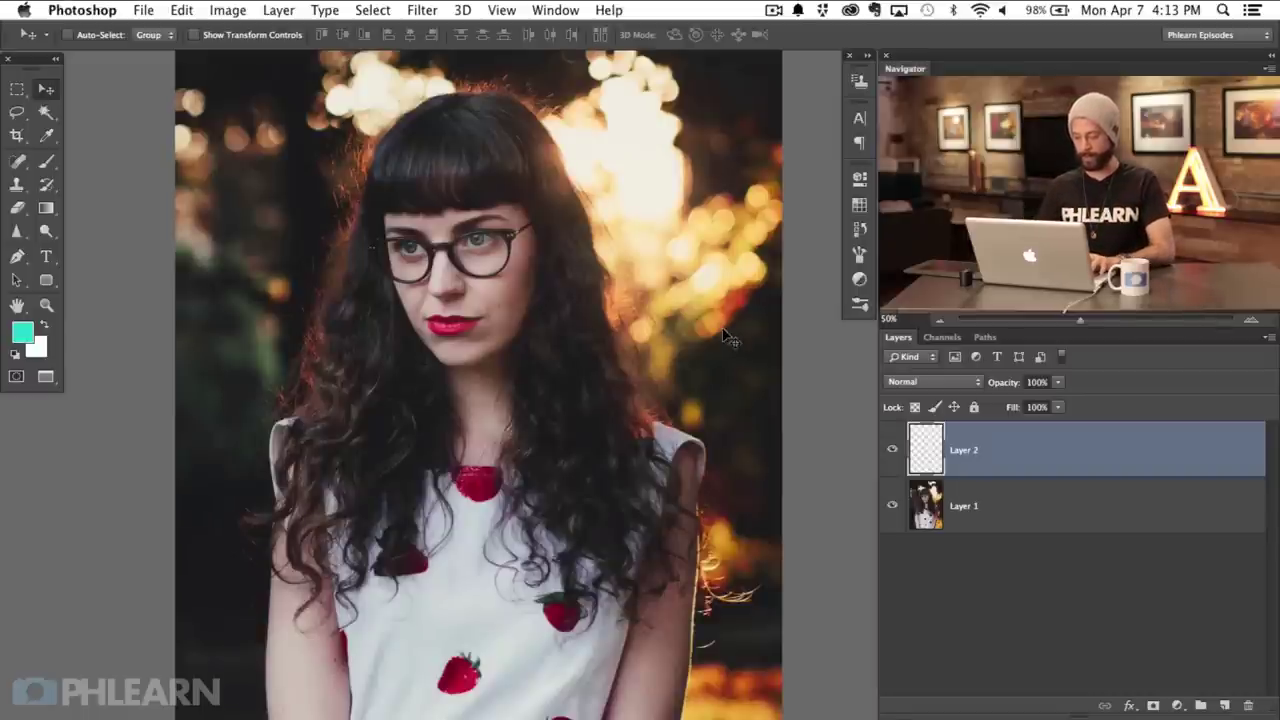
key(shift+BackSpace)
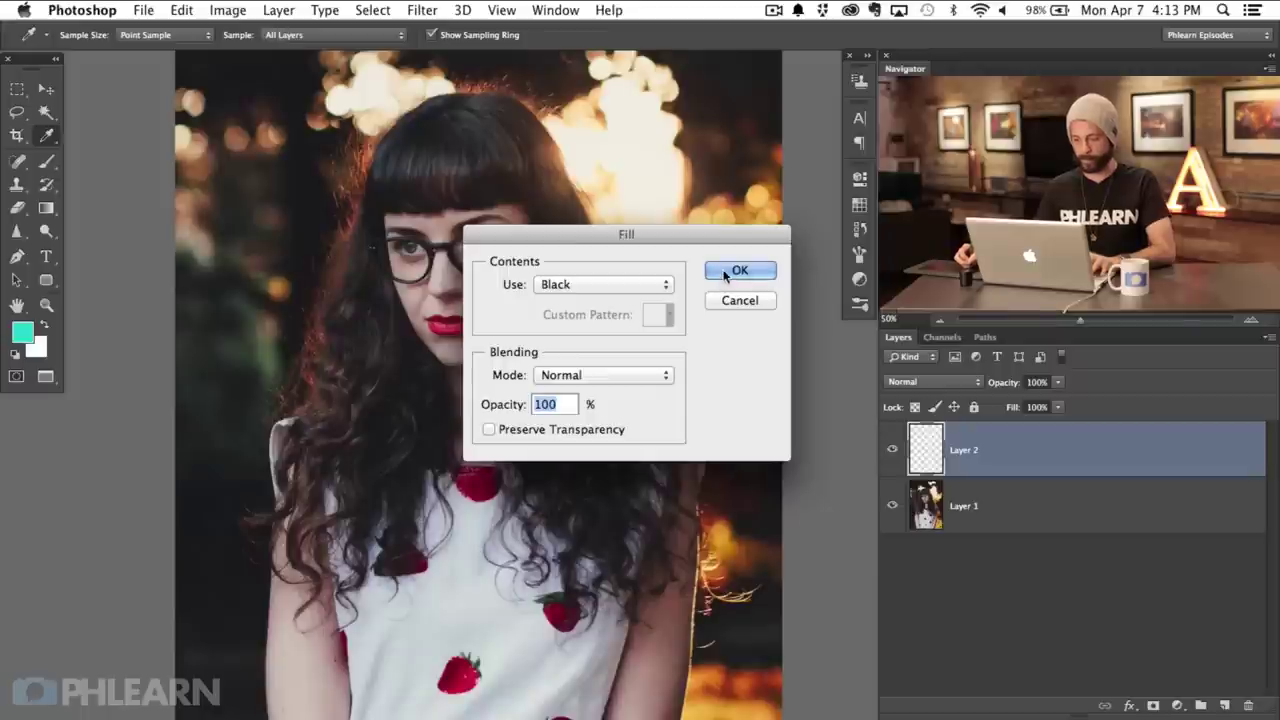
click(726, 276)
key(v)
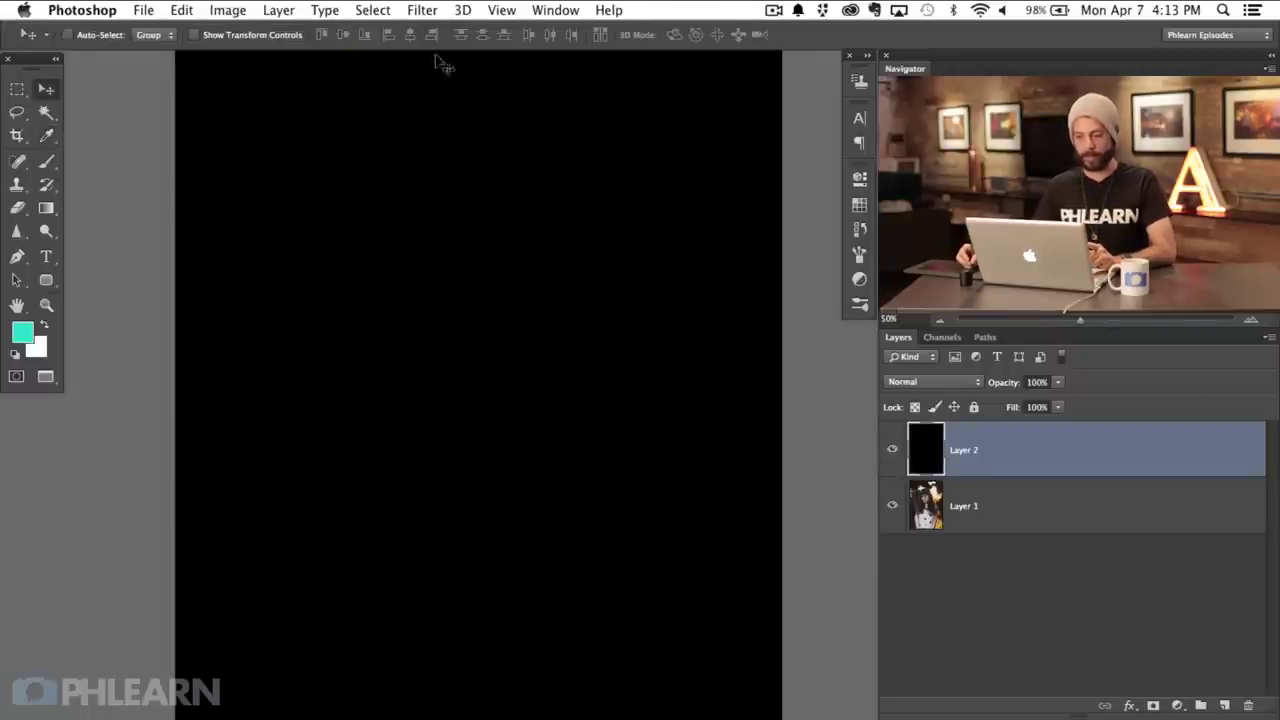
Step: Reapply the last Lens Flare filter onto the black Layer 2
click(424, 11)
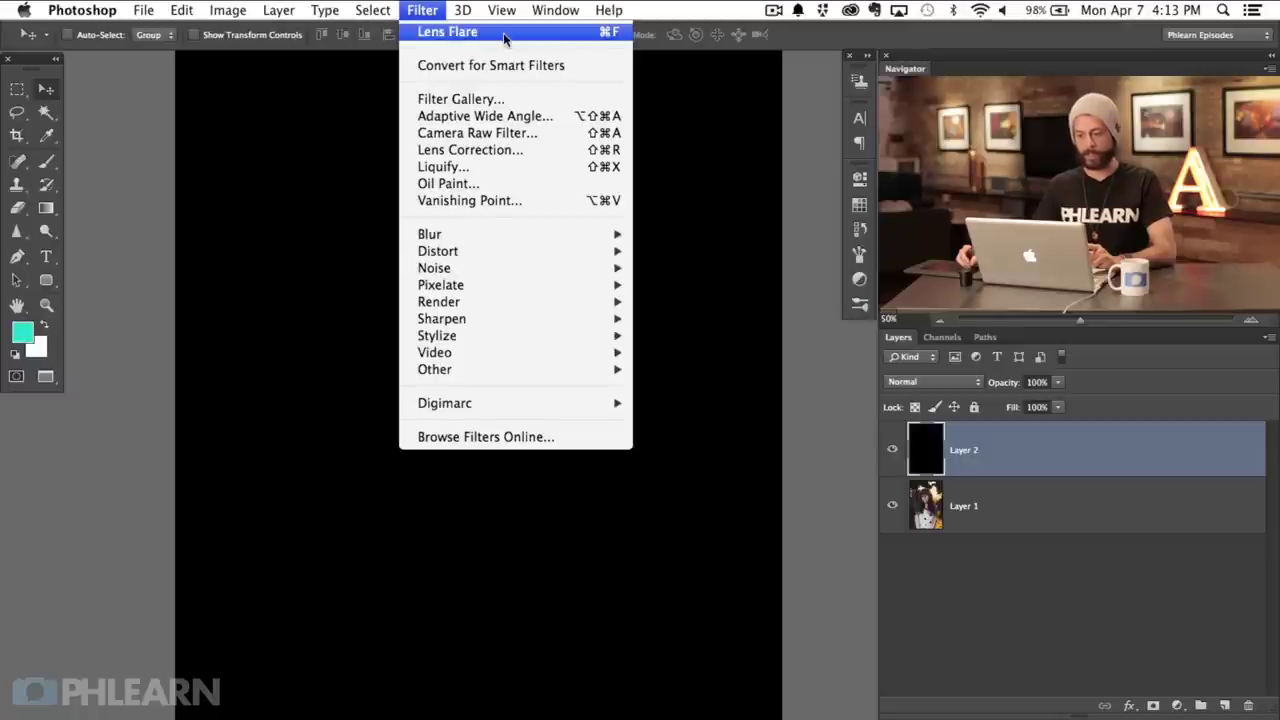
mouse_move(491, 300)
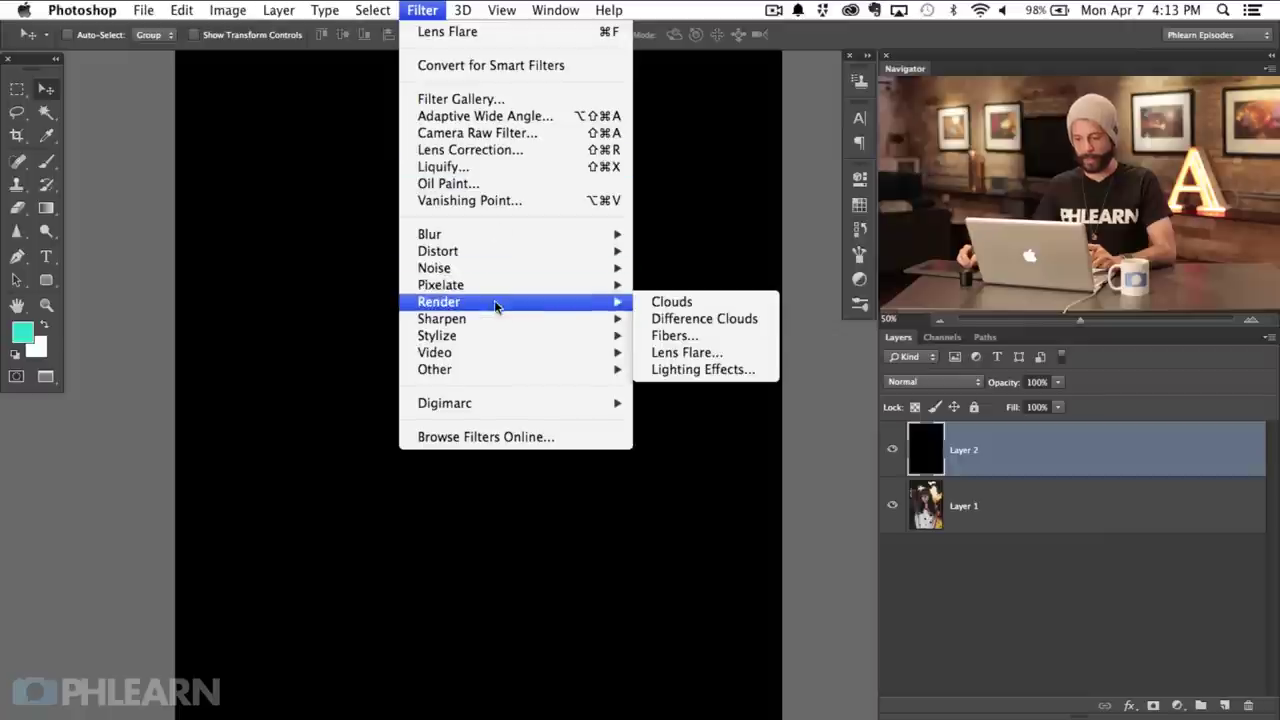
click(510, 38)
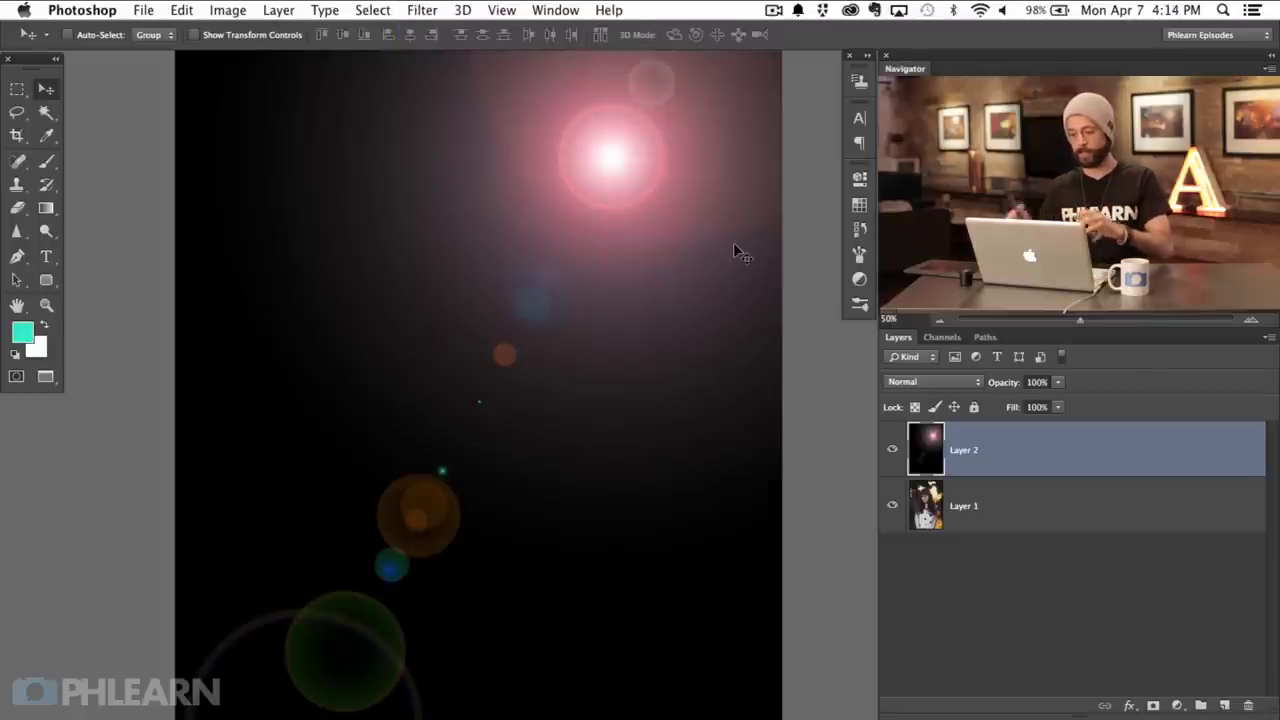
drag(629, 509, 613, 596)
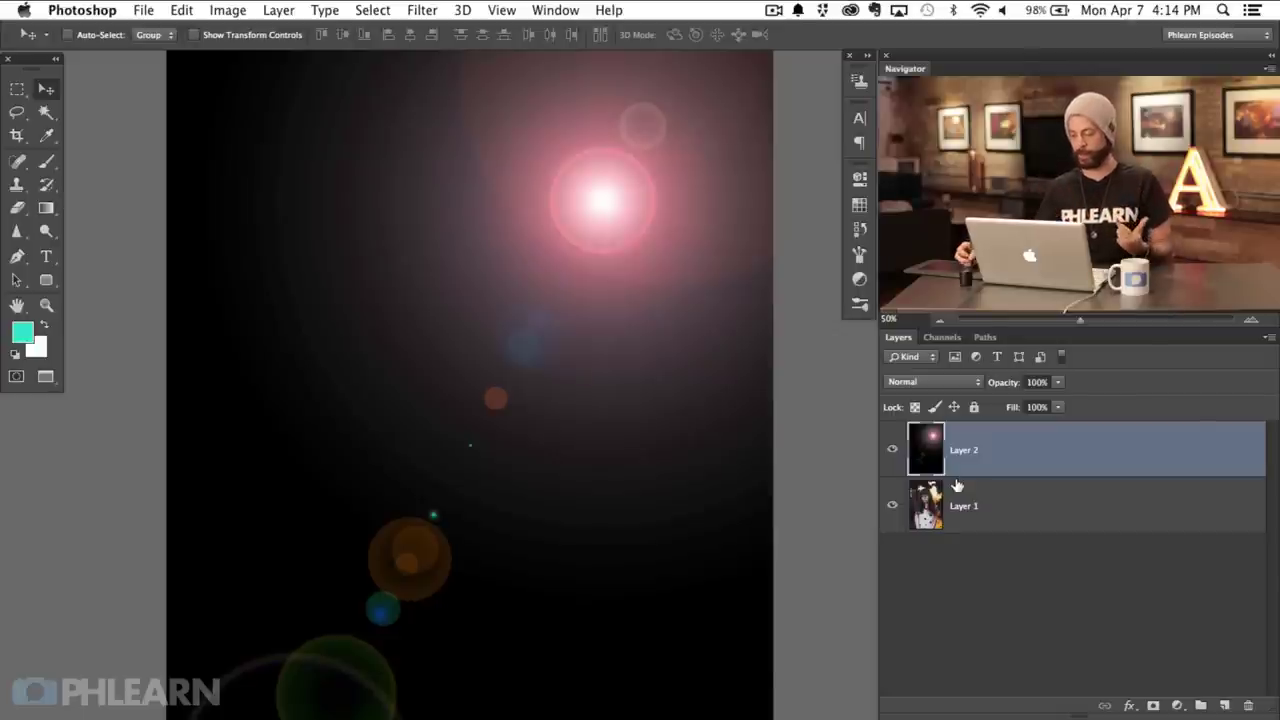
Step: Set Layer 2 to Screen blending, toggle it on and off to compare, and zoom out
click(918, 384)
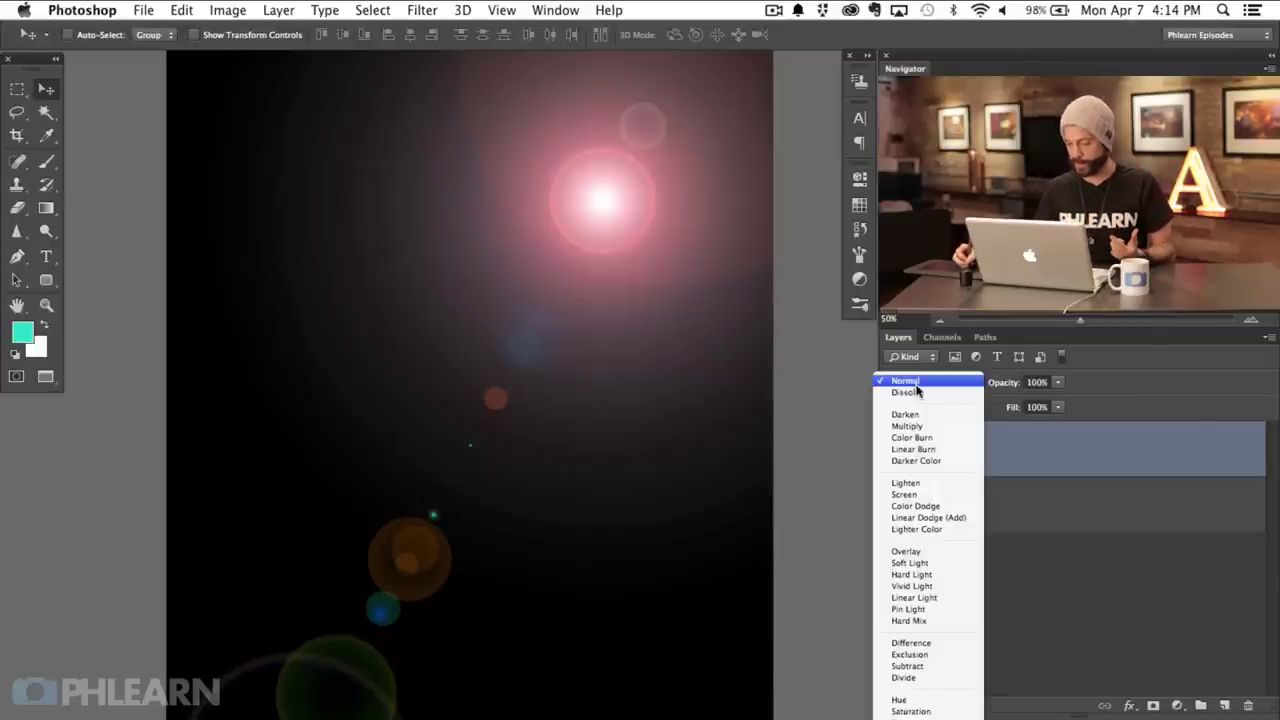
click(936, 495)
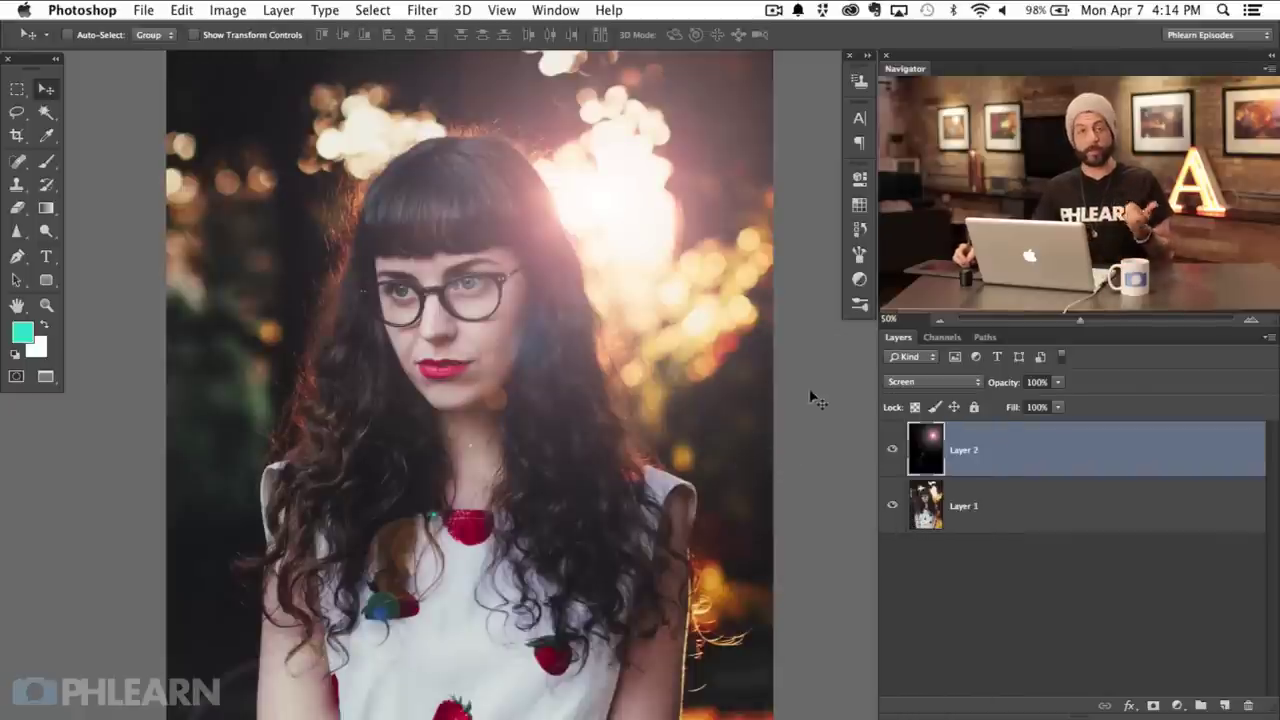
click(893, 452)
click(893, 452)
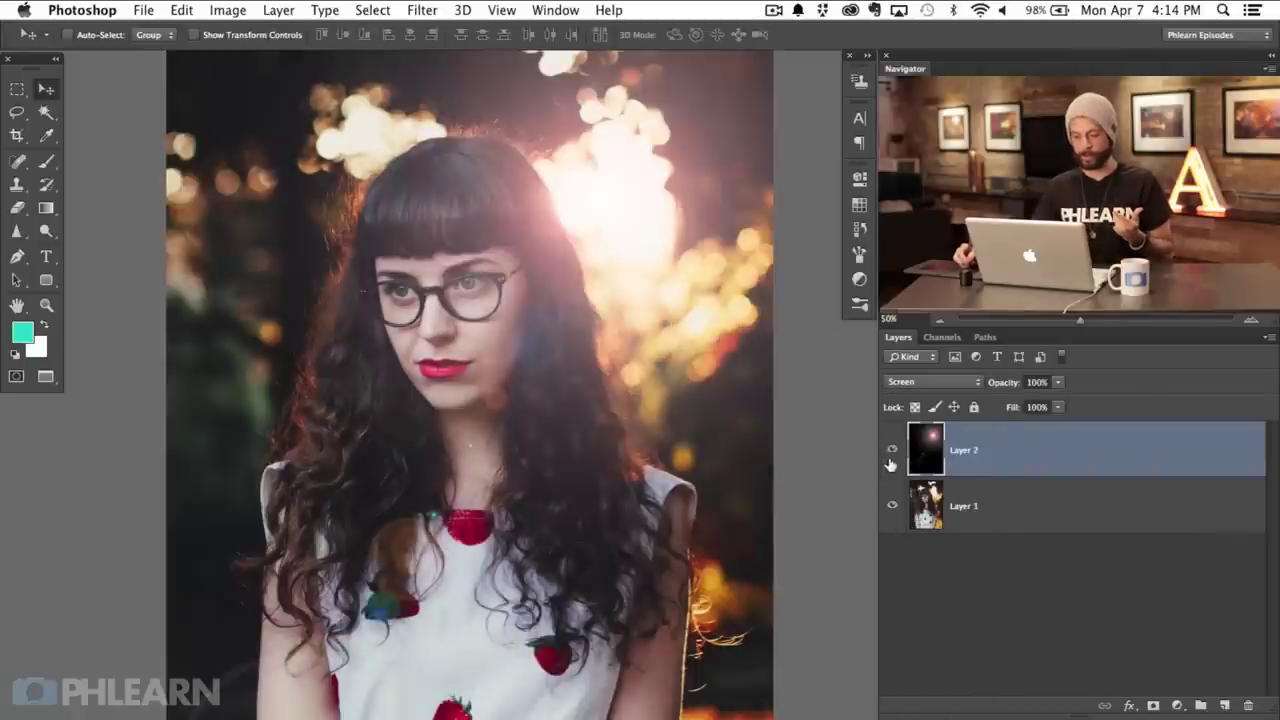
click(893, 452)
click(893, 452)
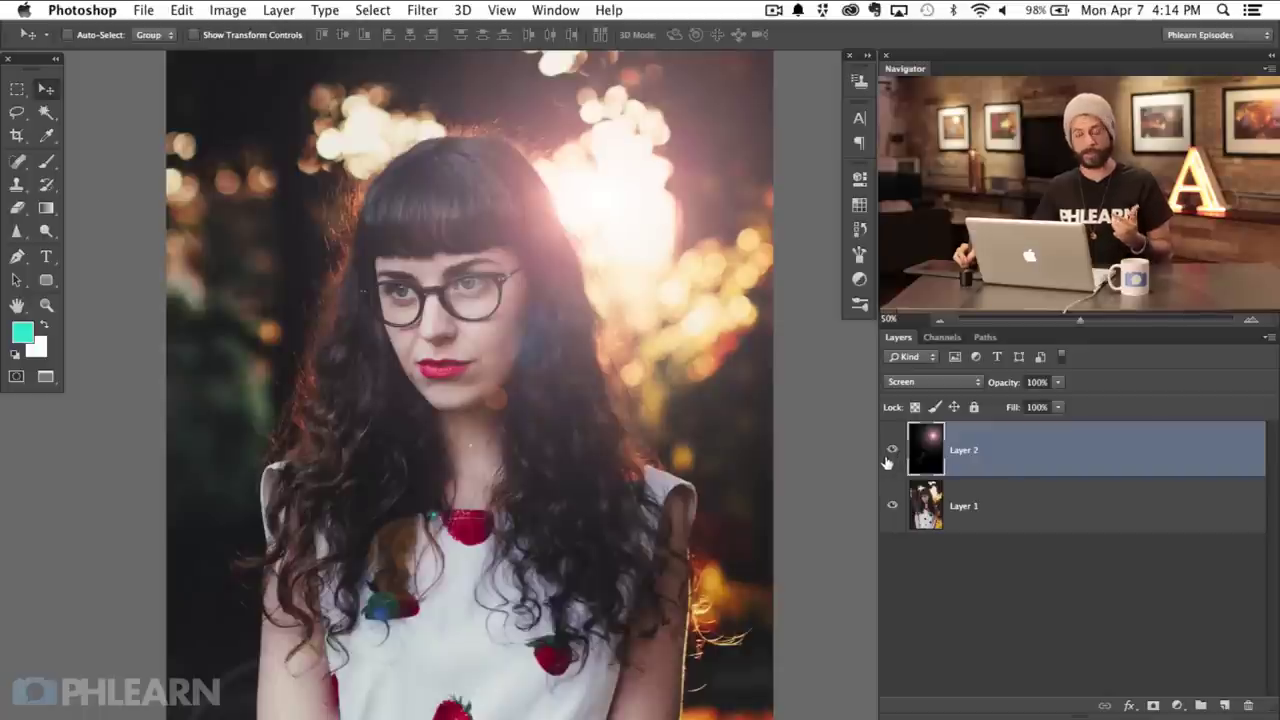
click(891, 452)
click(891, 452)
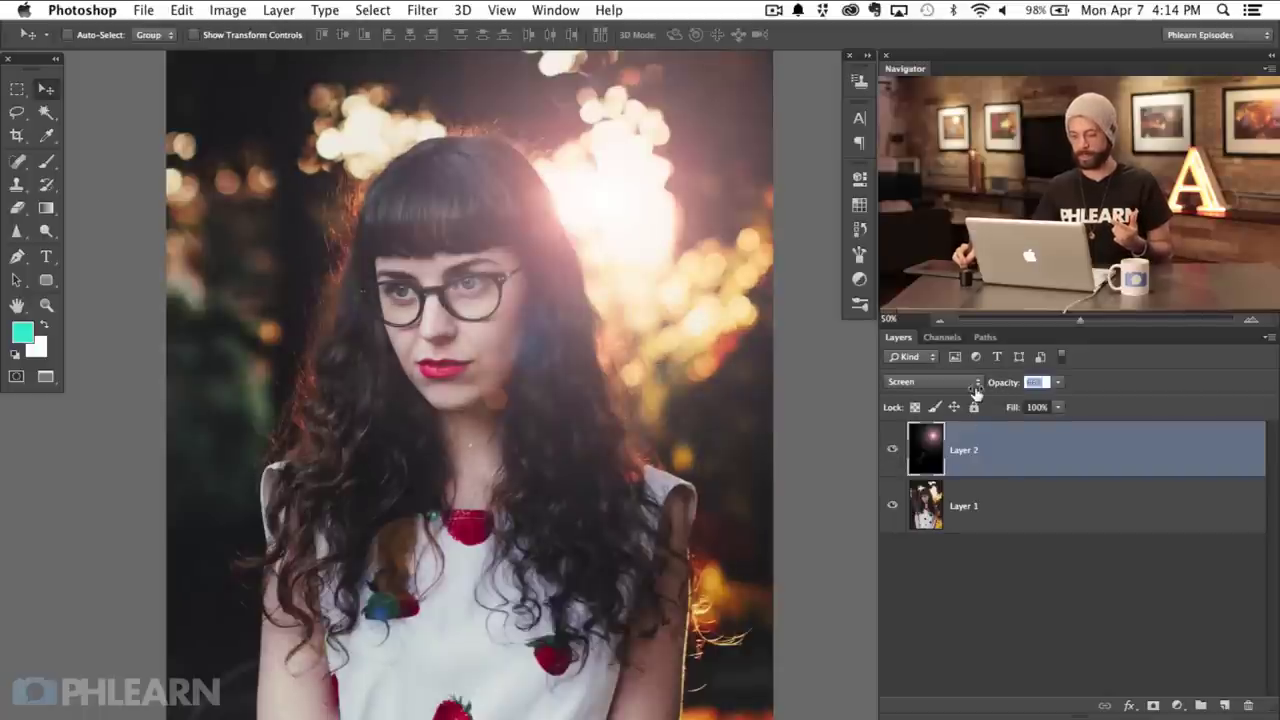
drag(976, 392, 1036, 393)
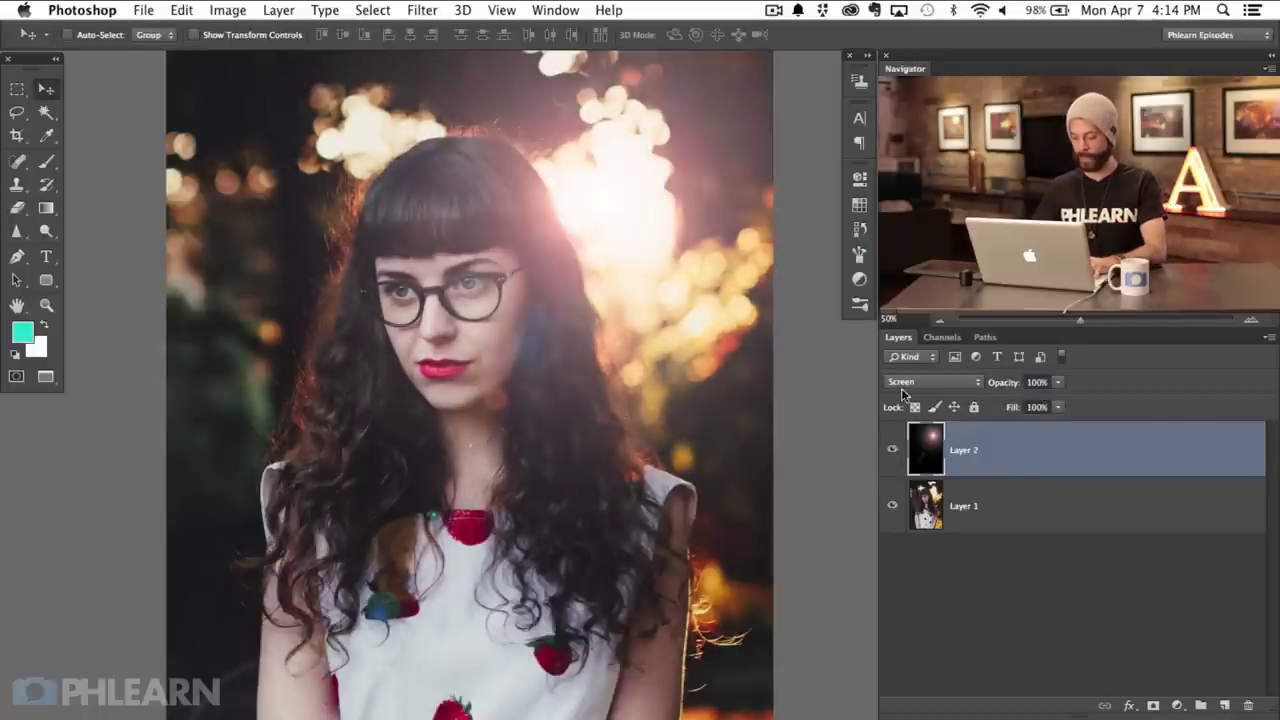
key(super+minus)
drag(563, 594, 404, 560)
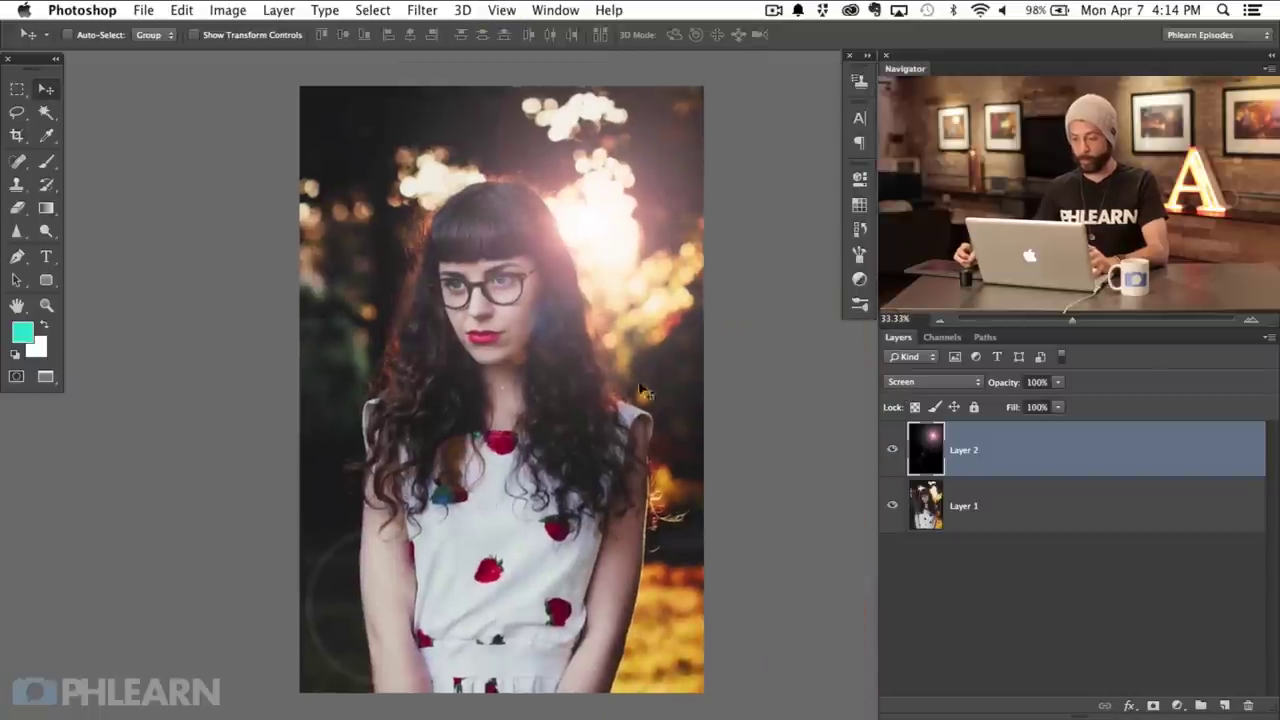
Step: Apply a +25 Hue shift to Layer 2 using Hue/Saturation
key(super+u)
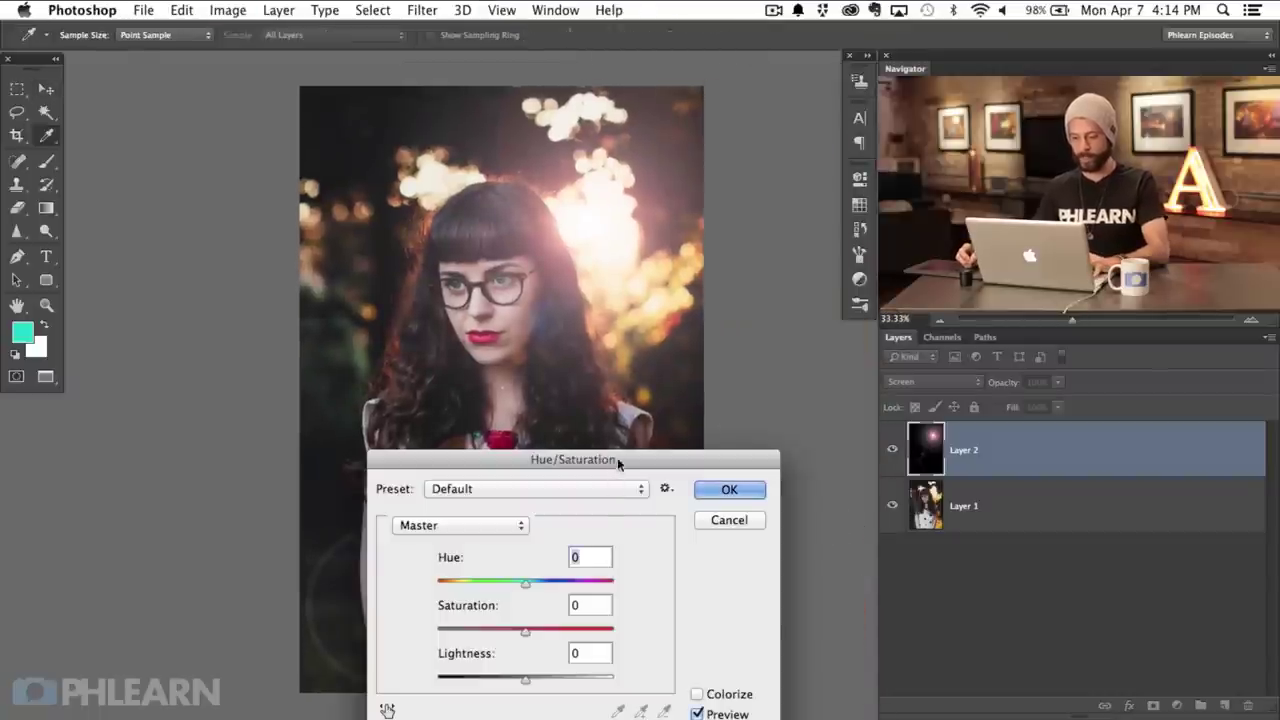
drag(620, 457, 279, 357)
drag(184, 481, 204, 497)
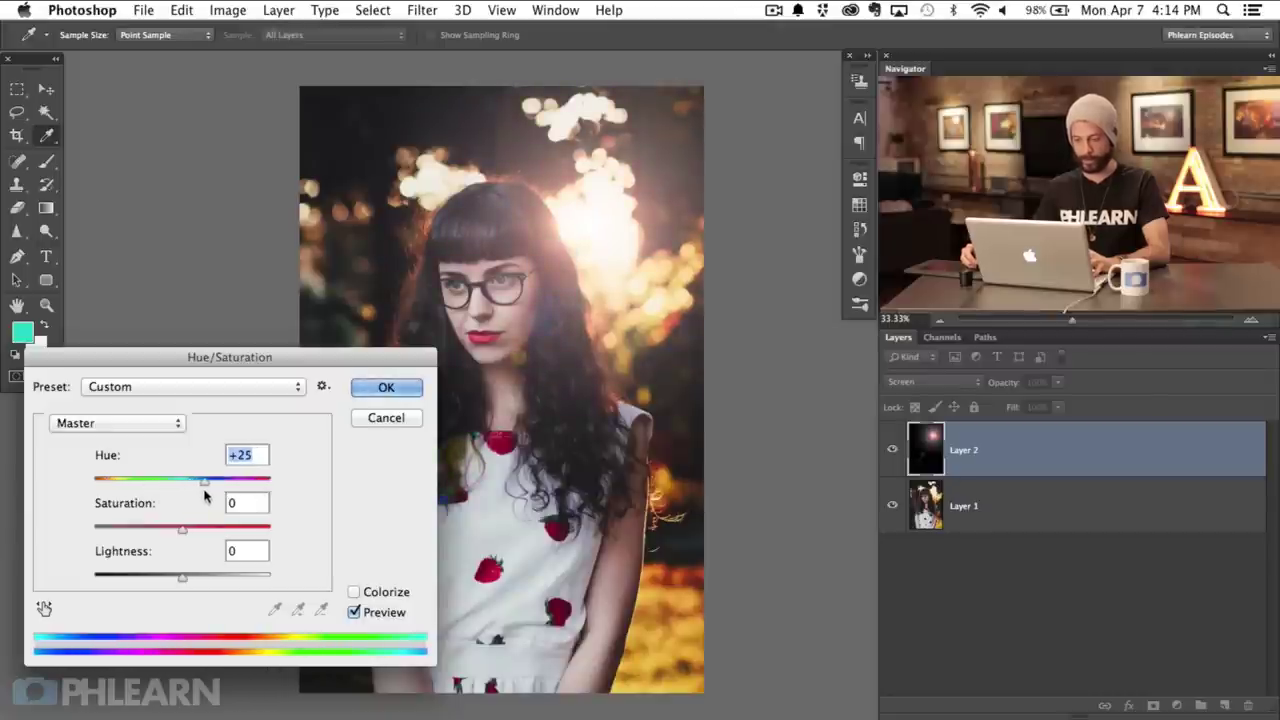
click(387, 390)
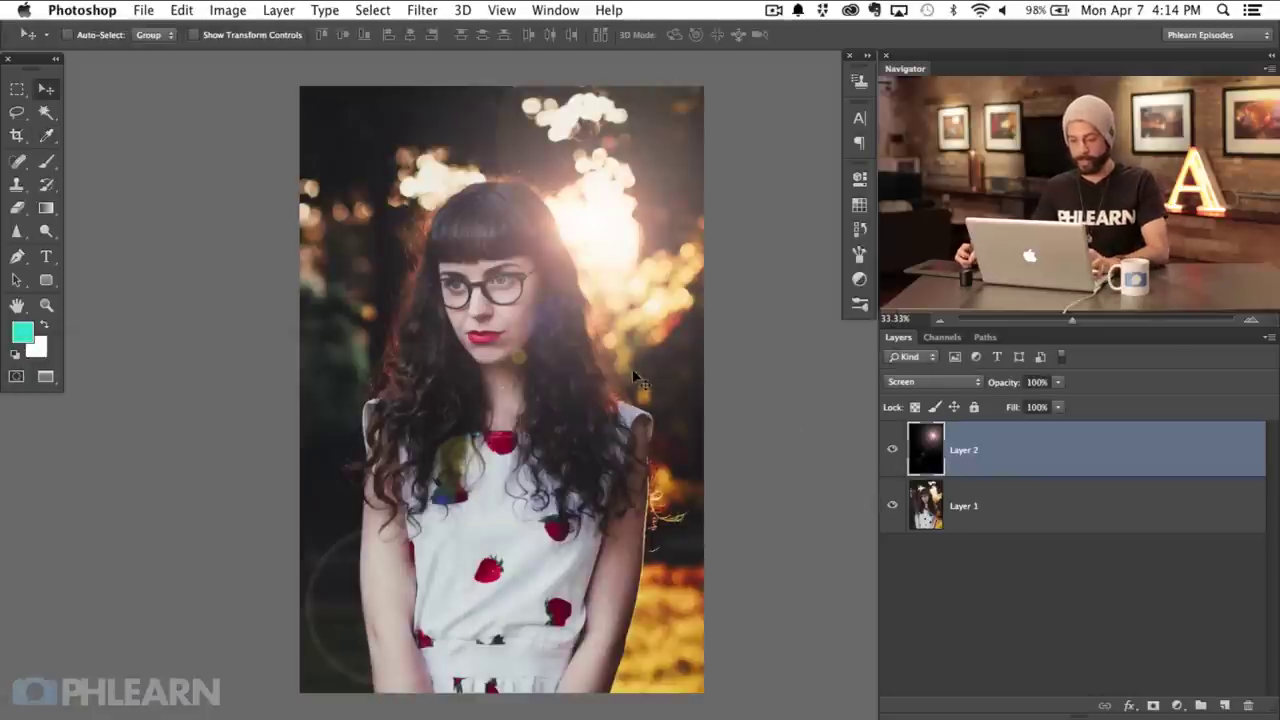
Step: Free-transform Layer 2's flare: move it, rotate it and scale it to about 183%
key(super+t)
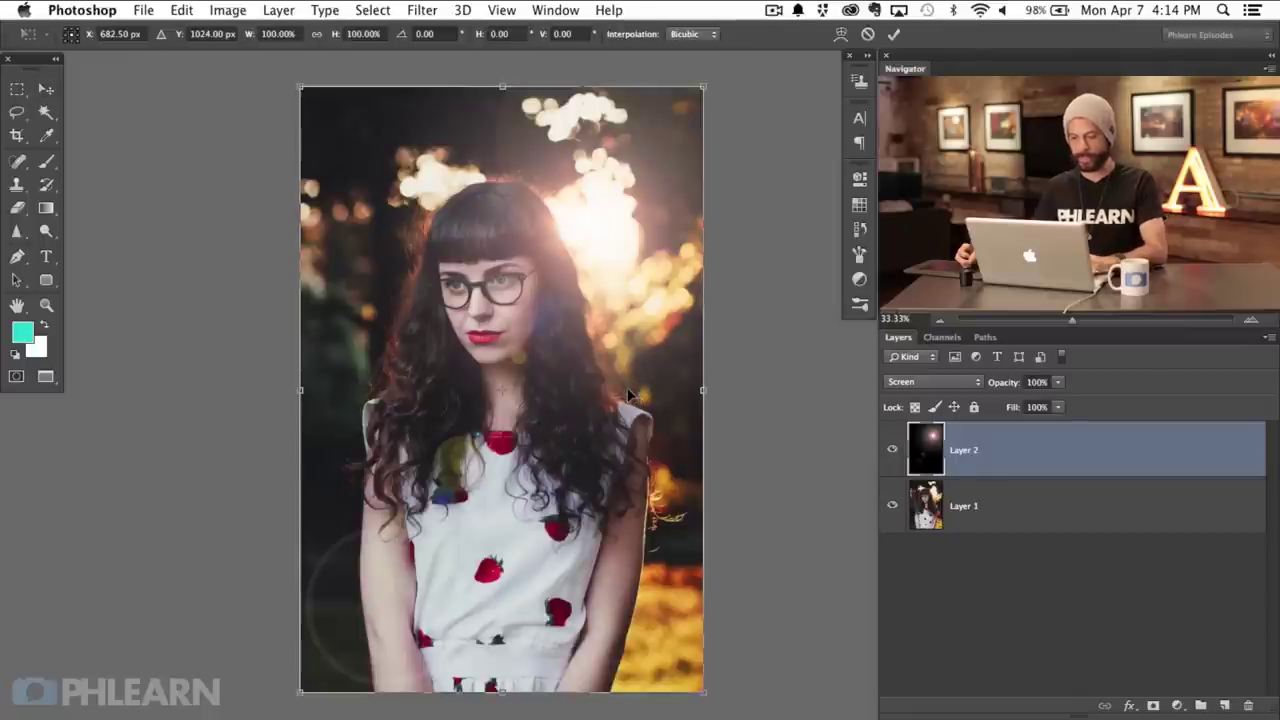
drag(508, 398, 587, 238)
drag(764, 338, 731, 401)
drag(600, 703, 729, 374)
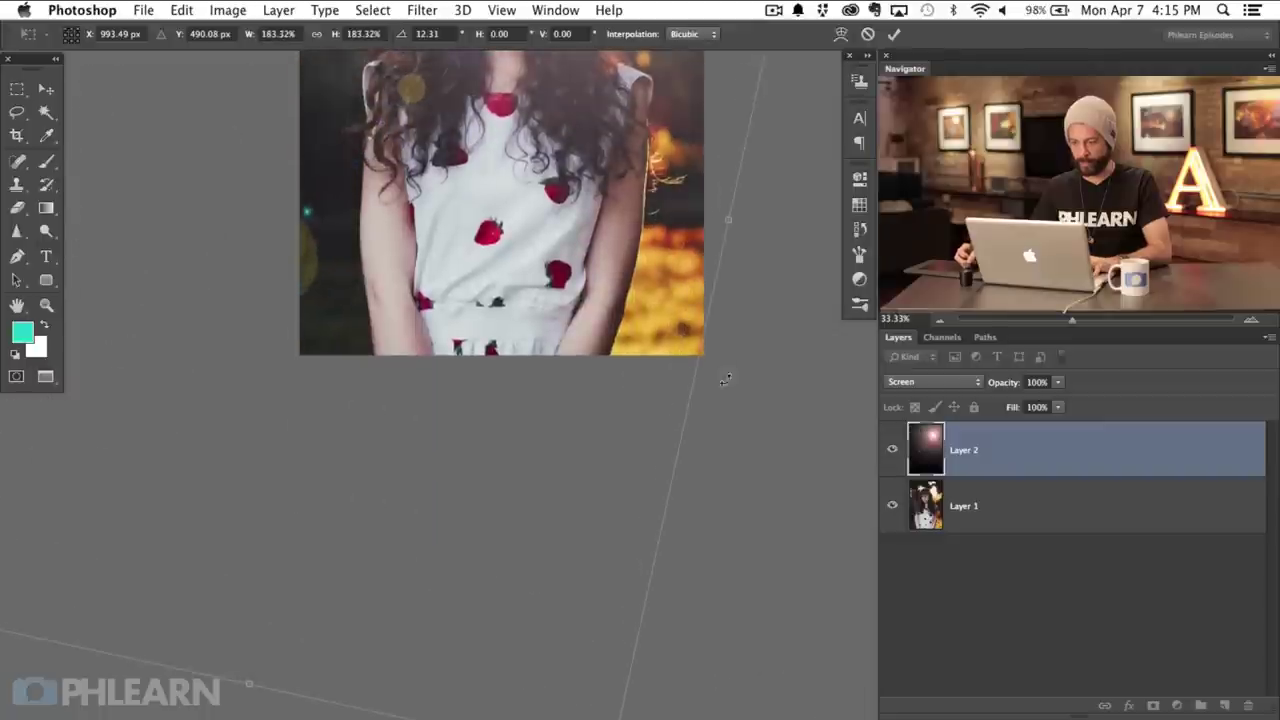
scroll(729, 374, up, 10)
drag(760, 420, 745, 574)
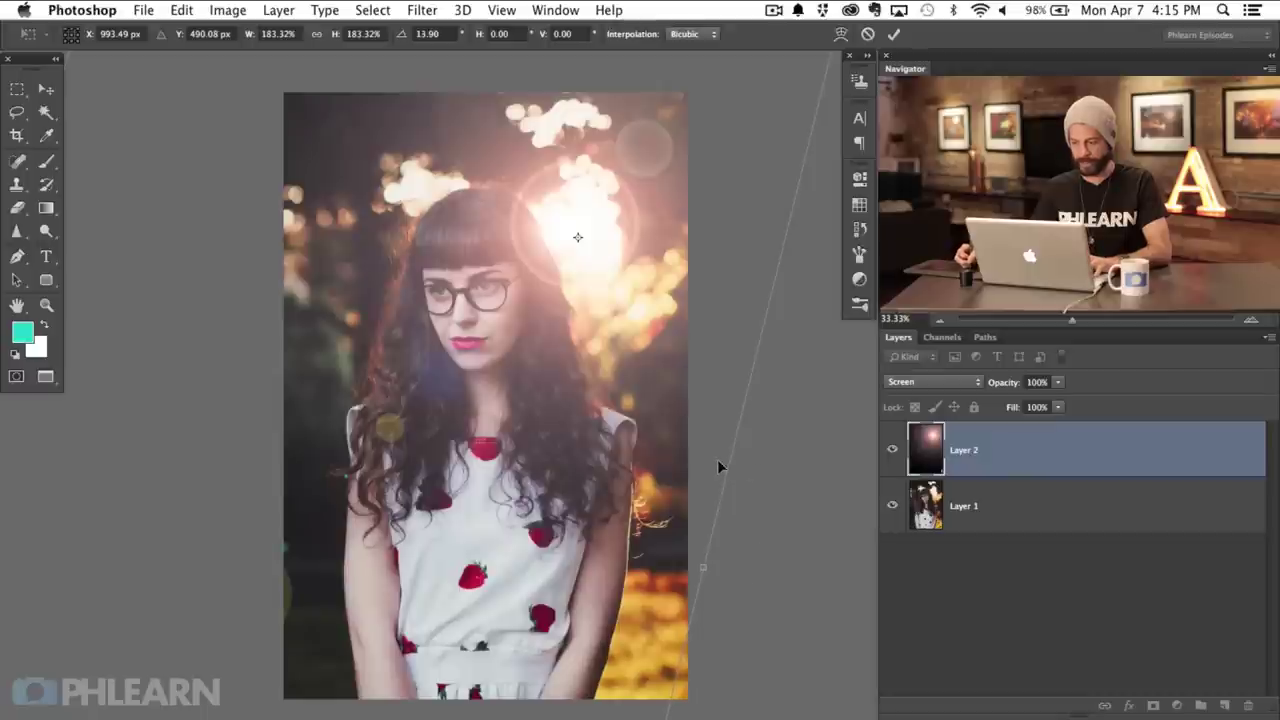
key(Return)
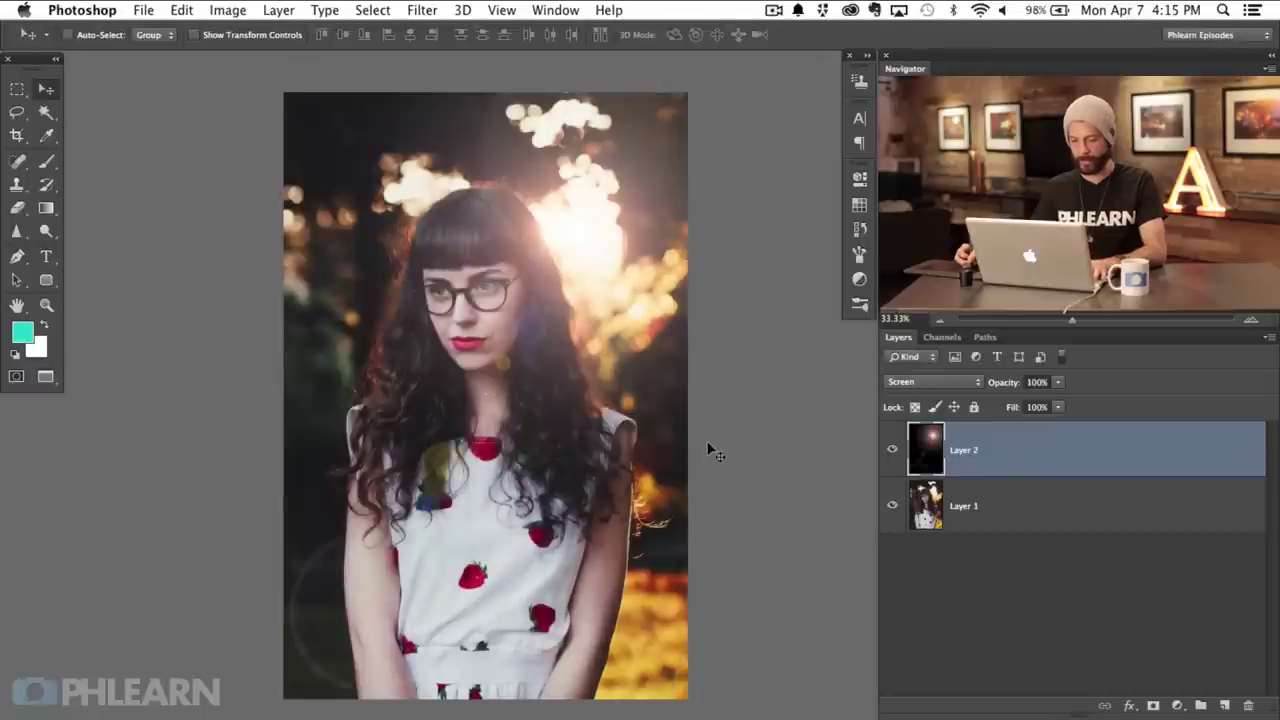
Step: Toggle Layer 2 off and on to compare, then zoom in on her face
click(893, 456)
click(893, 456)
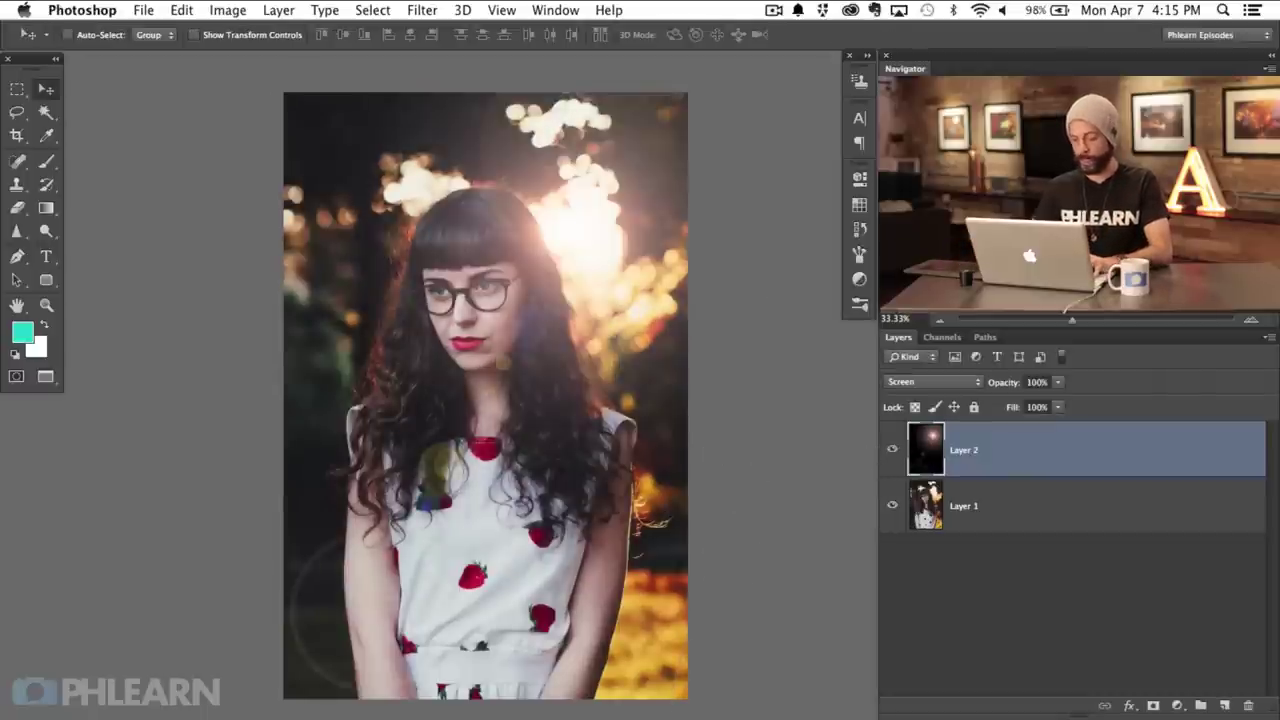
key(super+equal)
drag(563, 509, 628, 429)
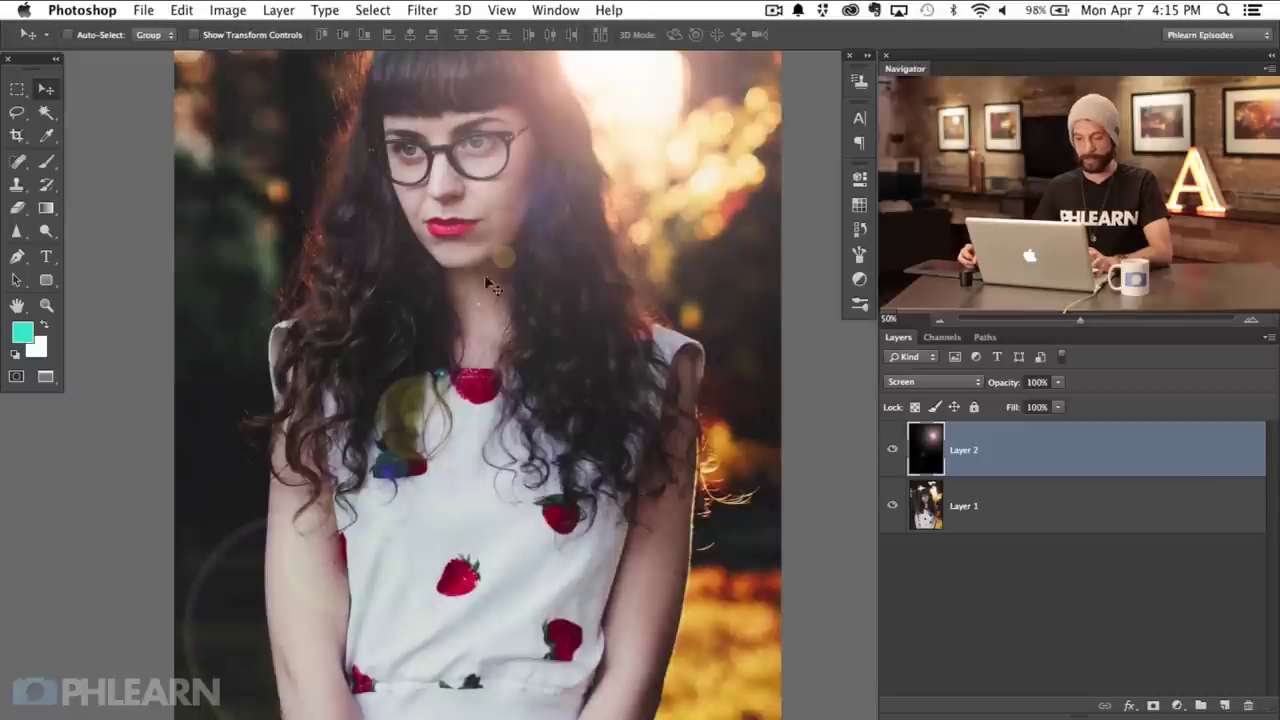
scroll(531, 332, up, 3)
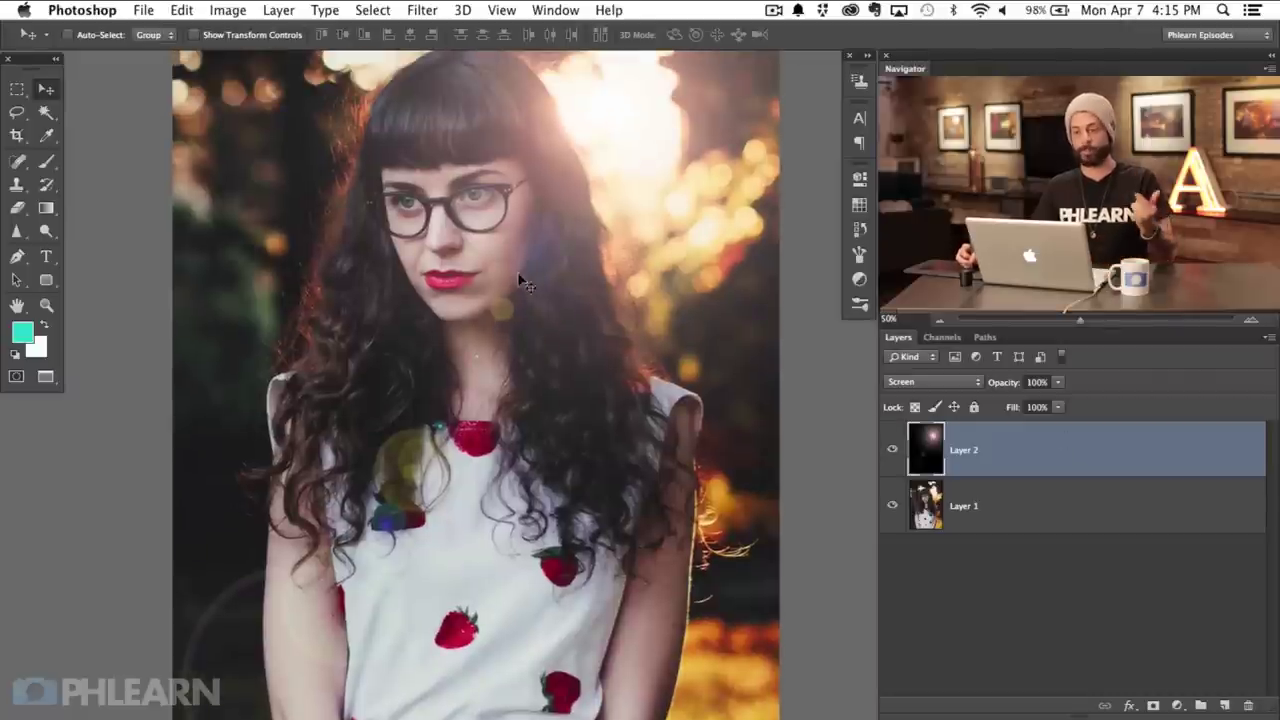
Step: Apply a Gaussian Blur of about 7.6 px radius to the flare on Layer 2
click(428, 10)
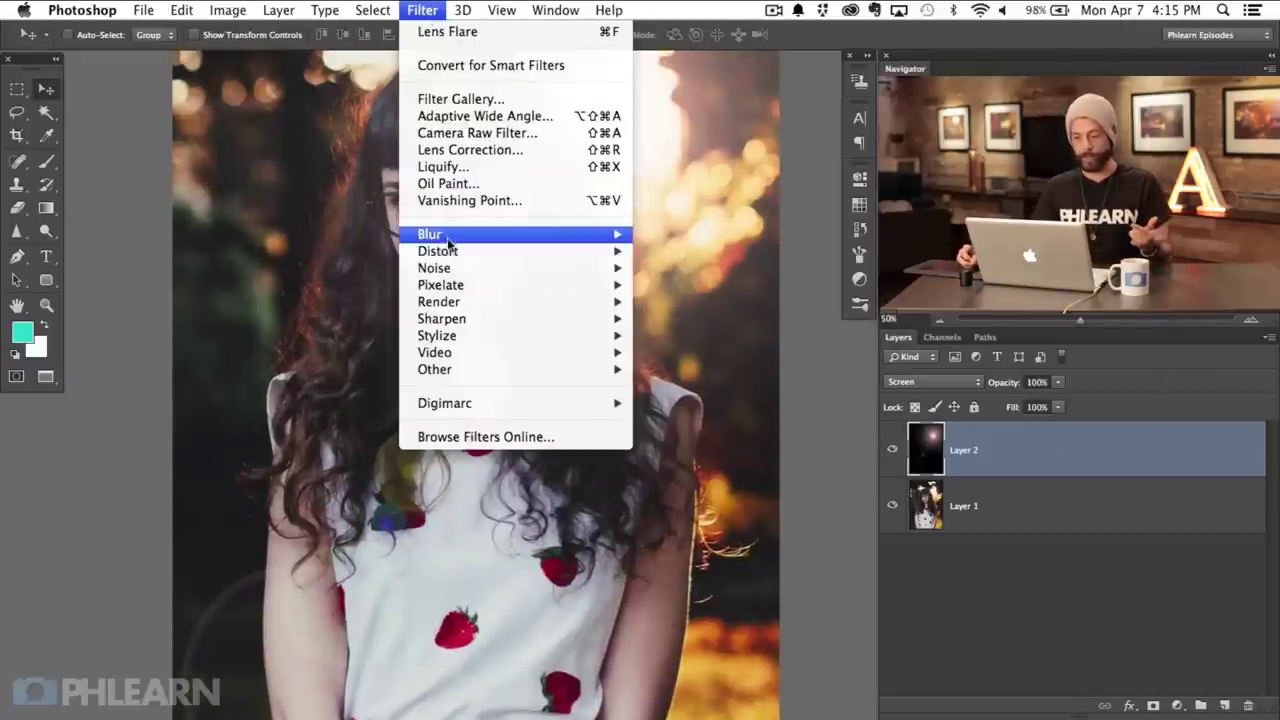
mouse_move(445, 236)
click(700, 369)
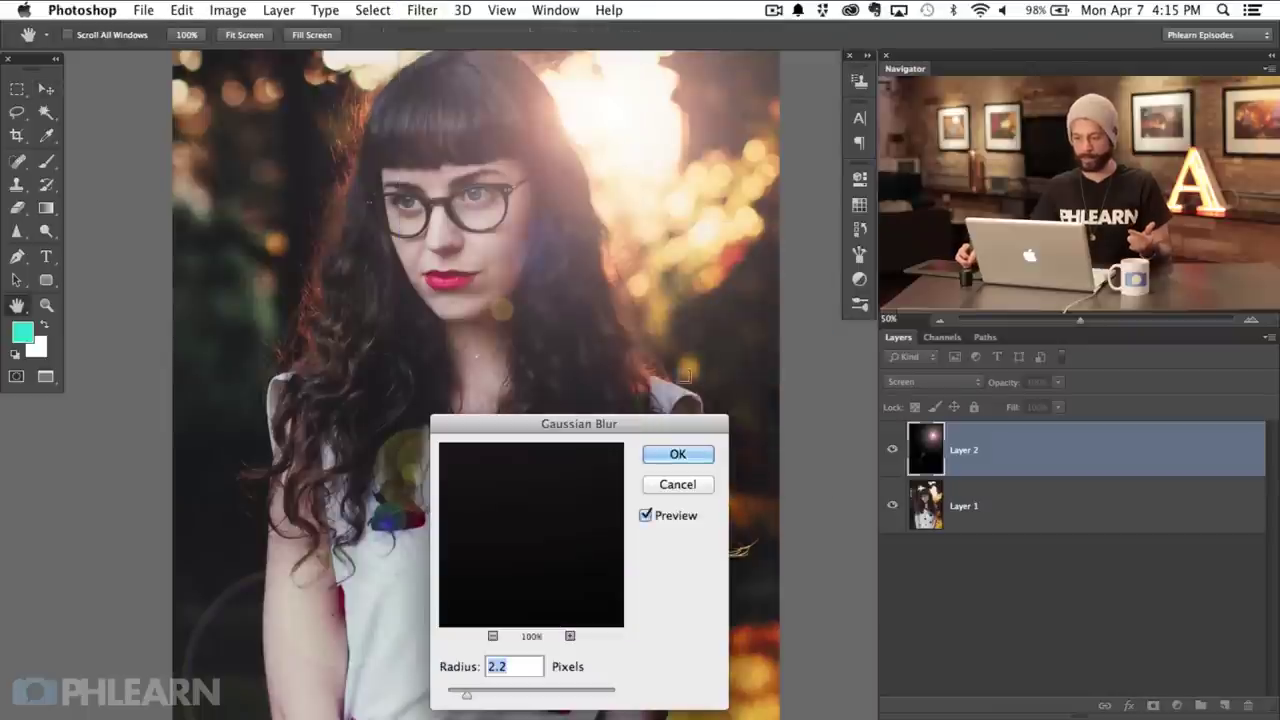
drag(470, 695, 522, 694)
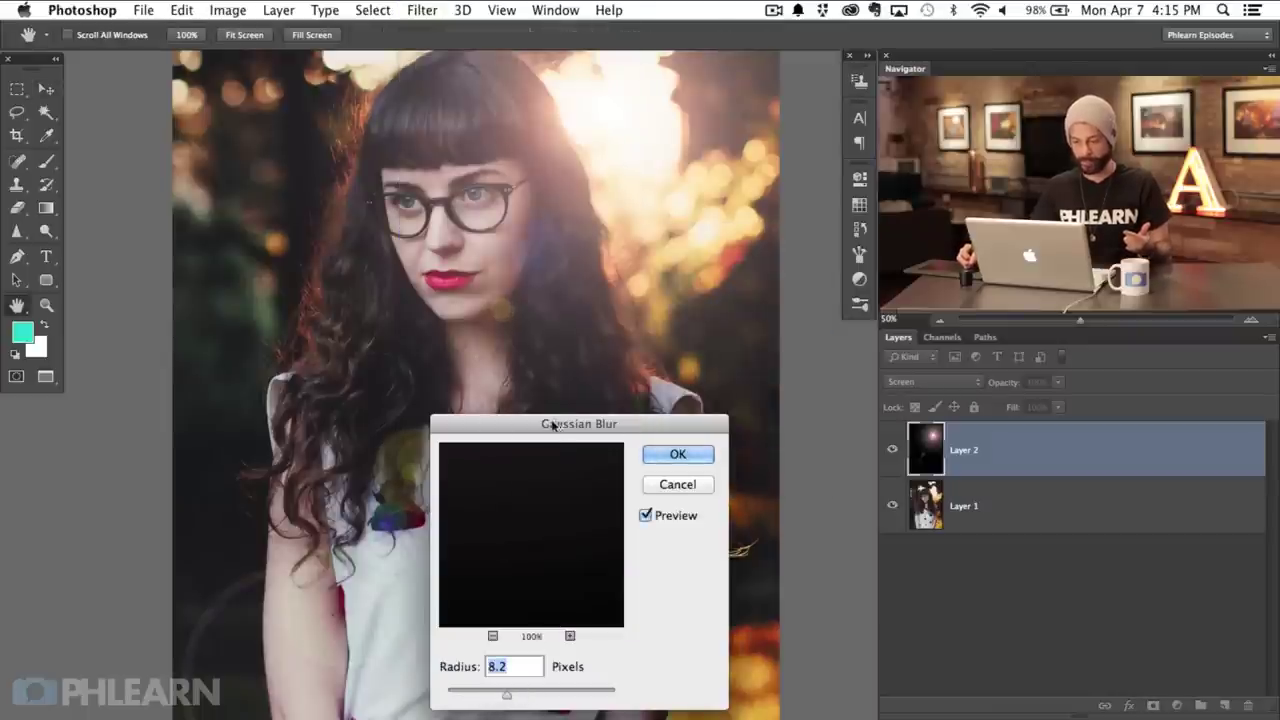
drag(560, 428, 721, 452)
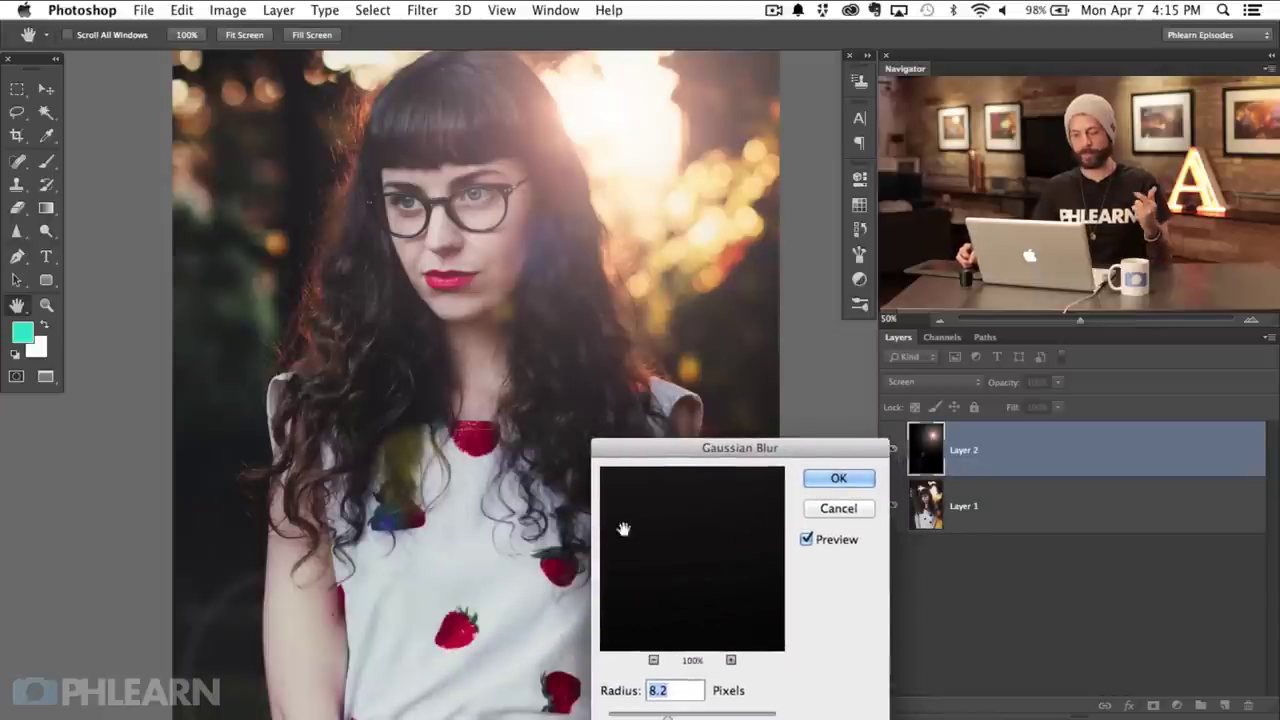
mouse_move(668, 715)
mouse_down()
mouse_move(652, 716)
mouse_move(666, 716)
mouse_up()
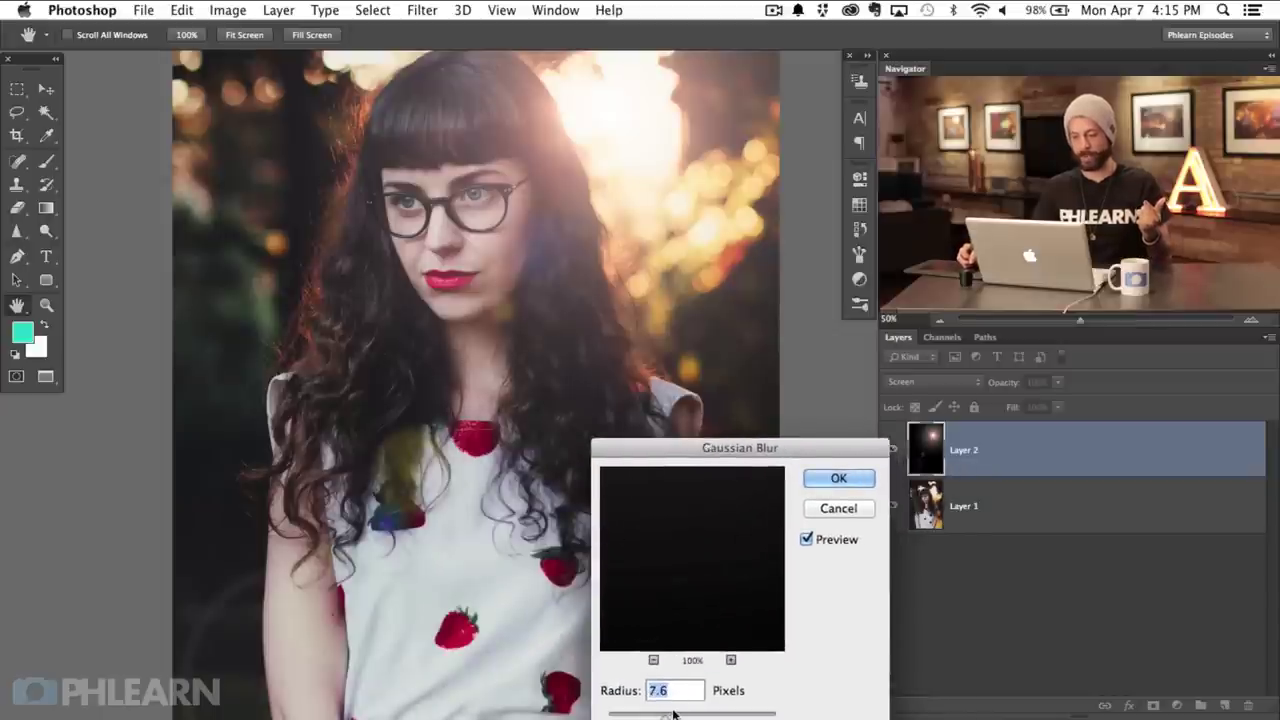
click(838, 508)
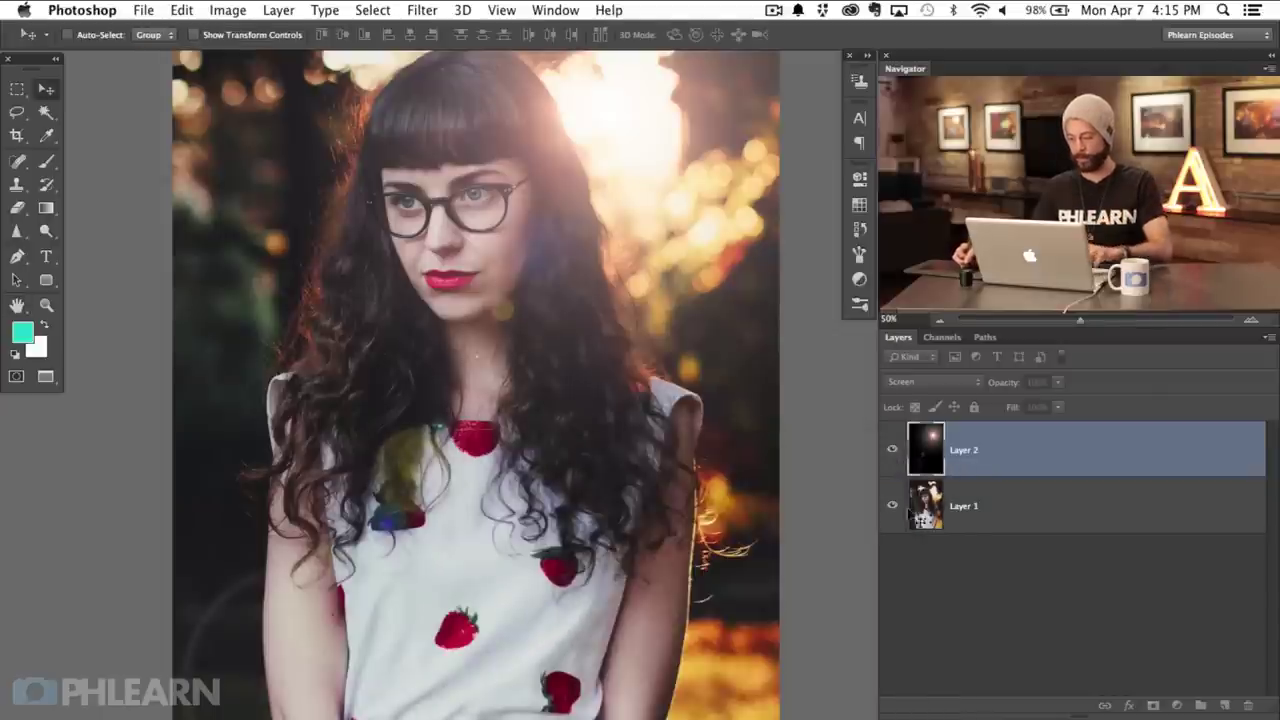
Step: Add a layer mask to Layer 2 and paint black over the blue glow on her neck and dress
click(1155, 707)
key(d)
key(b)
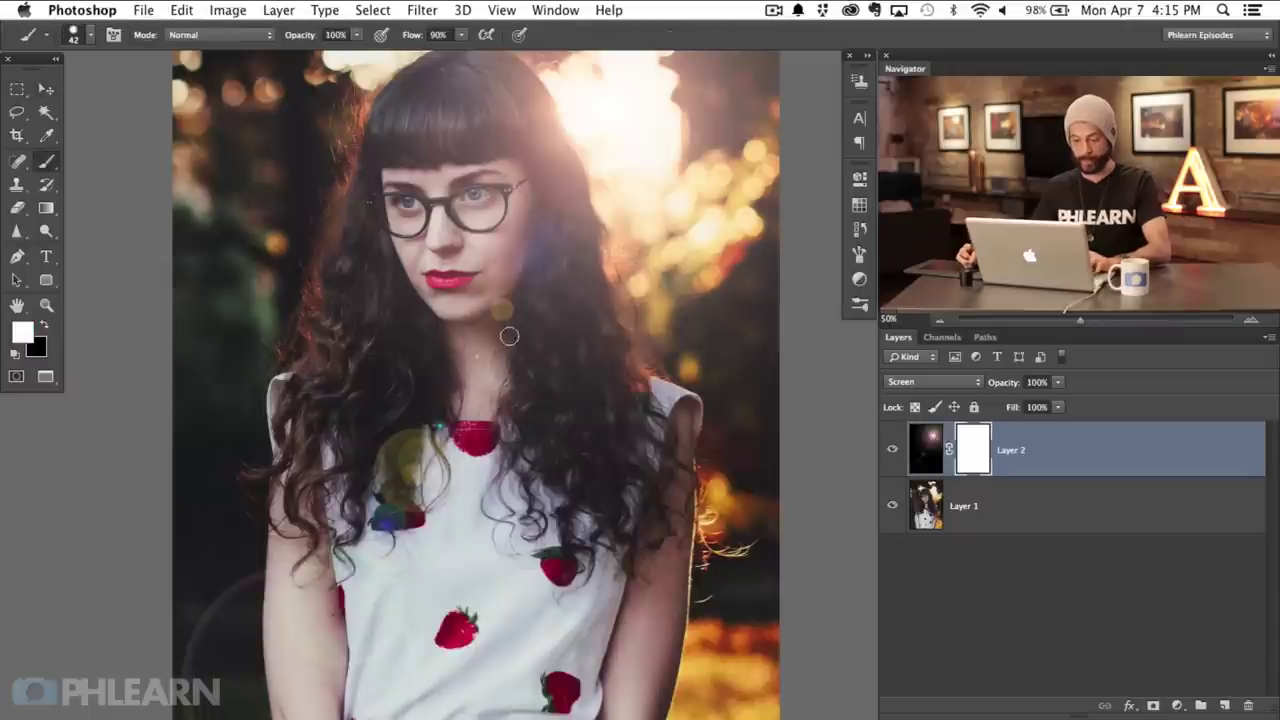
key(x)
key(bracketright)
key(bracketright)
key(bracketright)
key(bracketright)
key(bracketright)
key(bracketright)
key(bracketright)
key(bracketright)
key(bracketright)
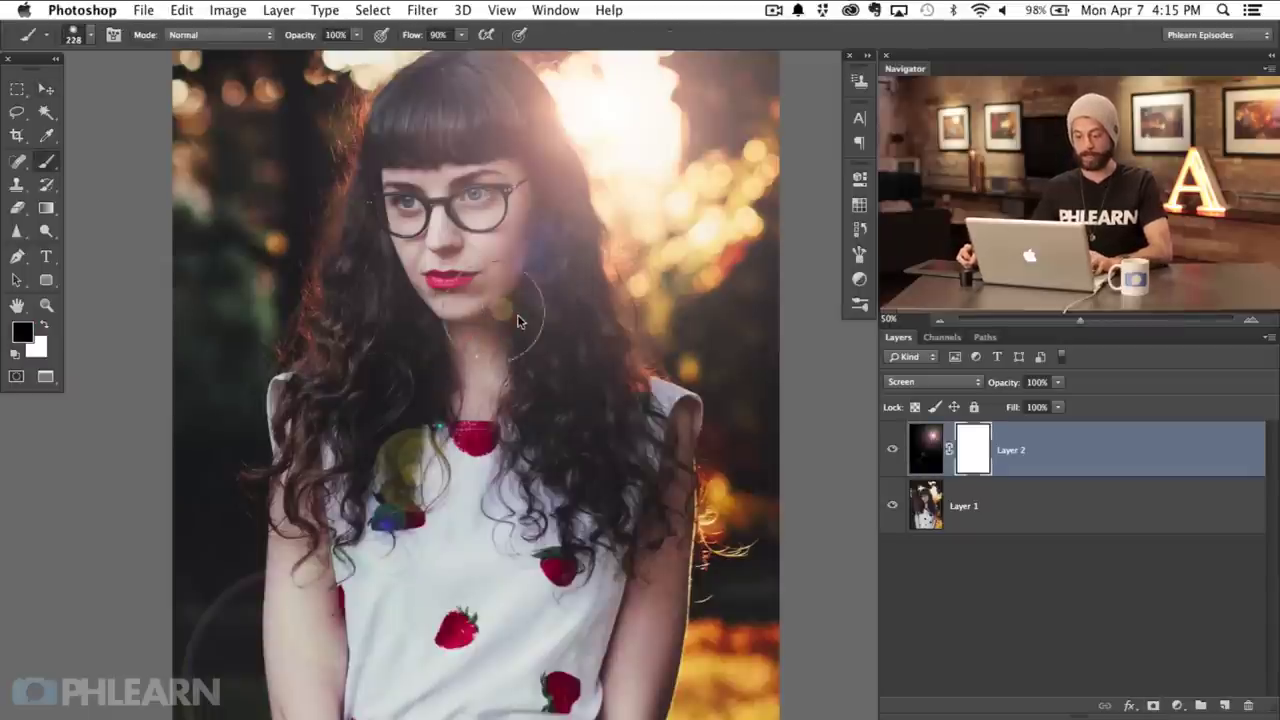
mouse_move(525, 308)
mouse_down()
mouse_move(506, 294)
mouse_move(520, 250)
mouse_move(491, 380)
mouse_up()
drag(395, 440, 400, 520)
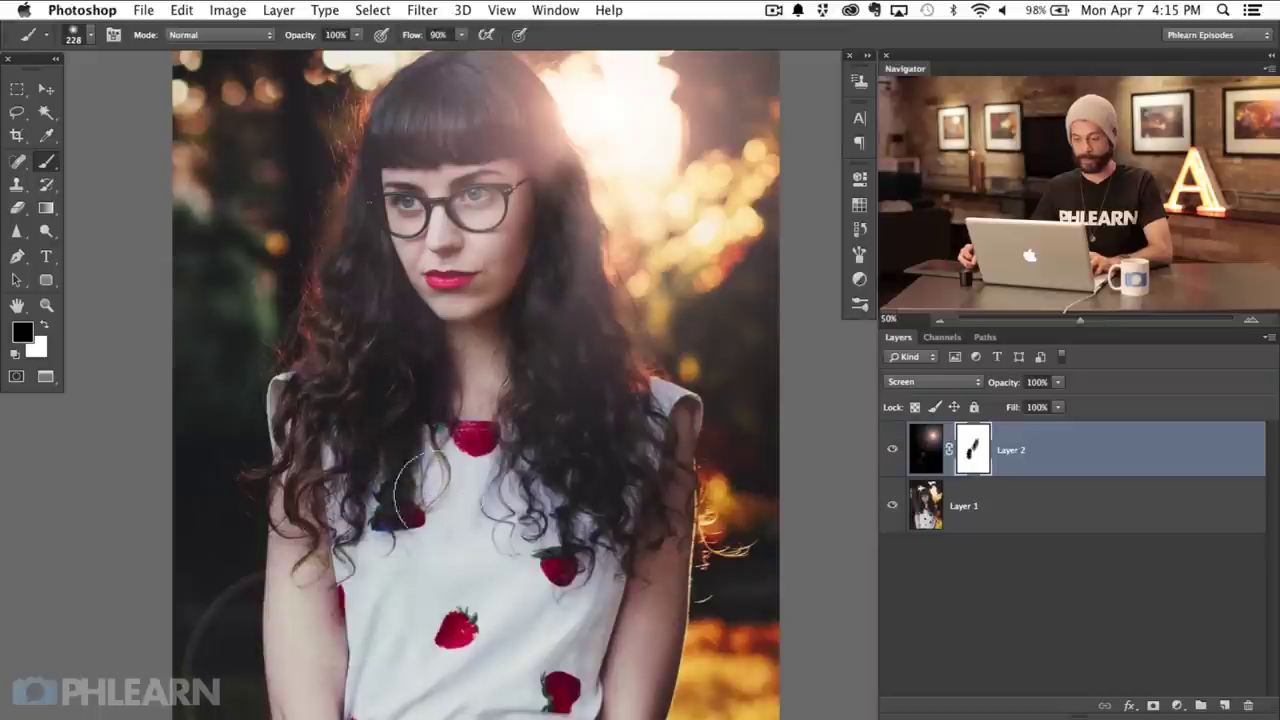
Step: With a much larger brush, paint white on the mask to restore the glow on her hair
drag(377, 377, 551, 366)
key(x)
click(595, 163)
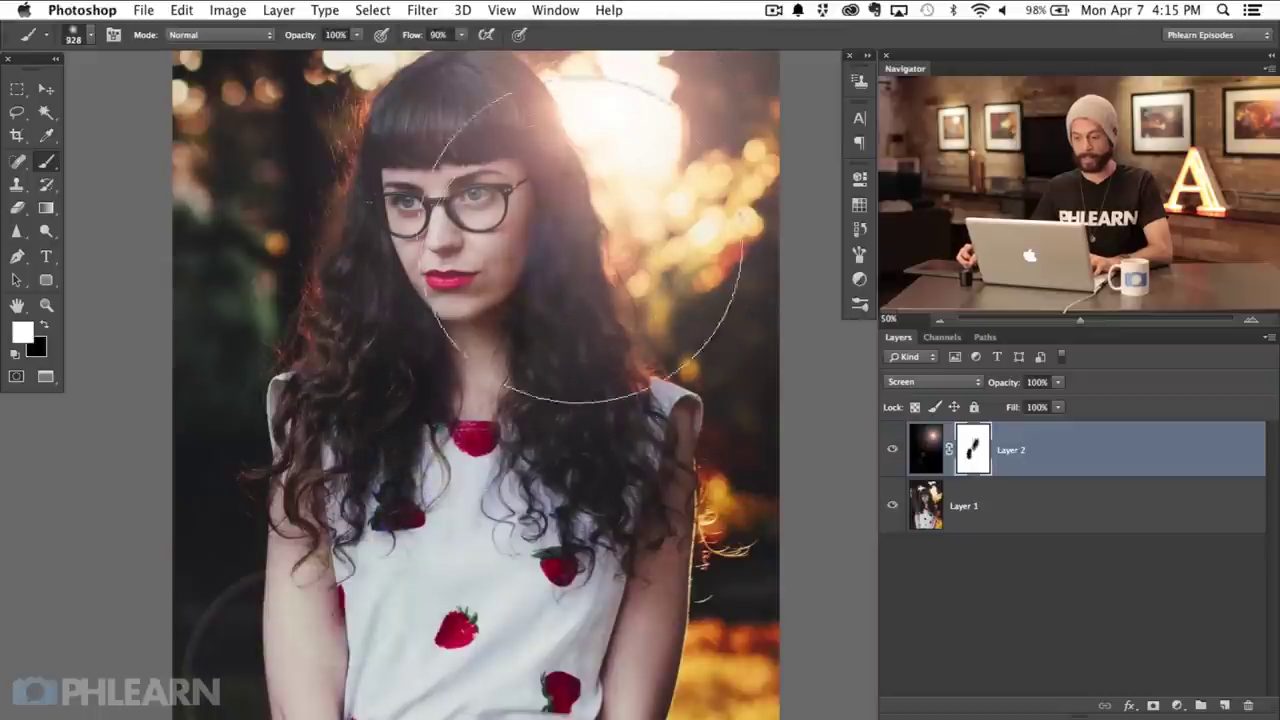
key(x)
Step: Toggle Layer 2's visibility to compare with and without the flare, then view the whole portrait
scroll(320, 690, down, 5)
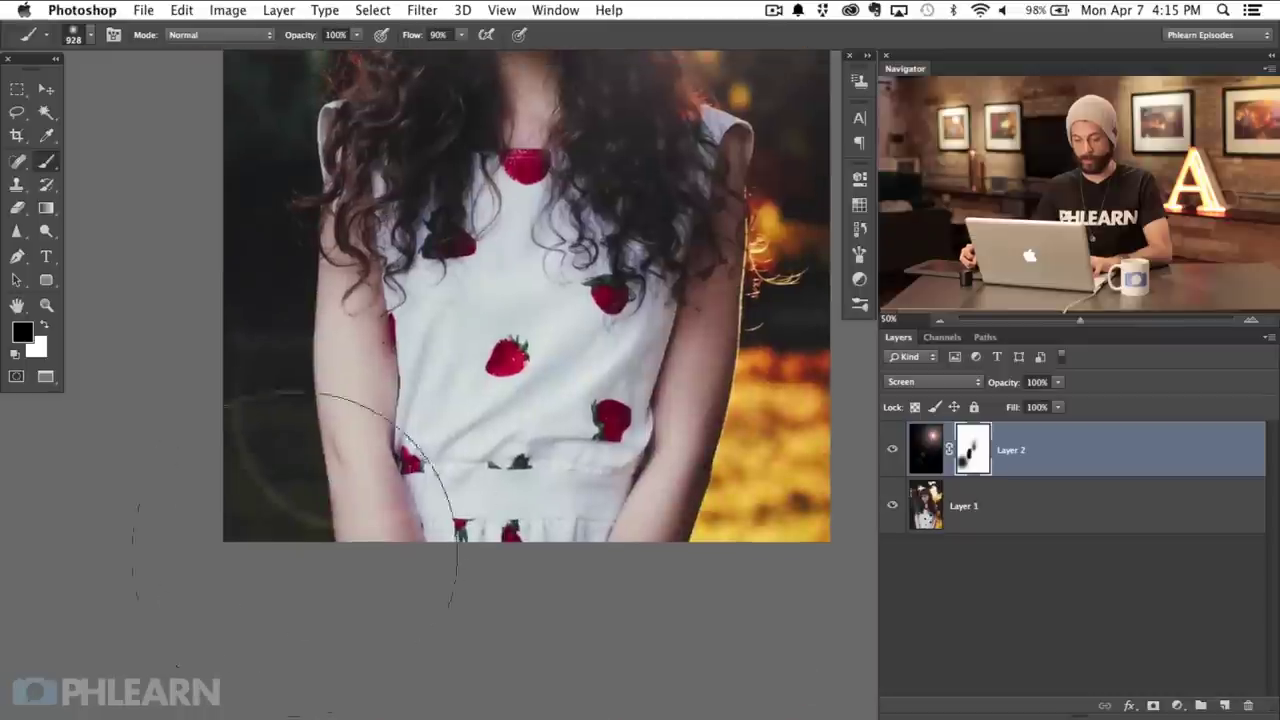
scroll(400, 557, up, 5)
drag(563, 497, 583, 540)
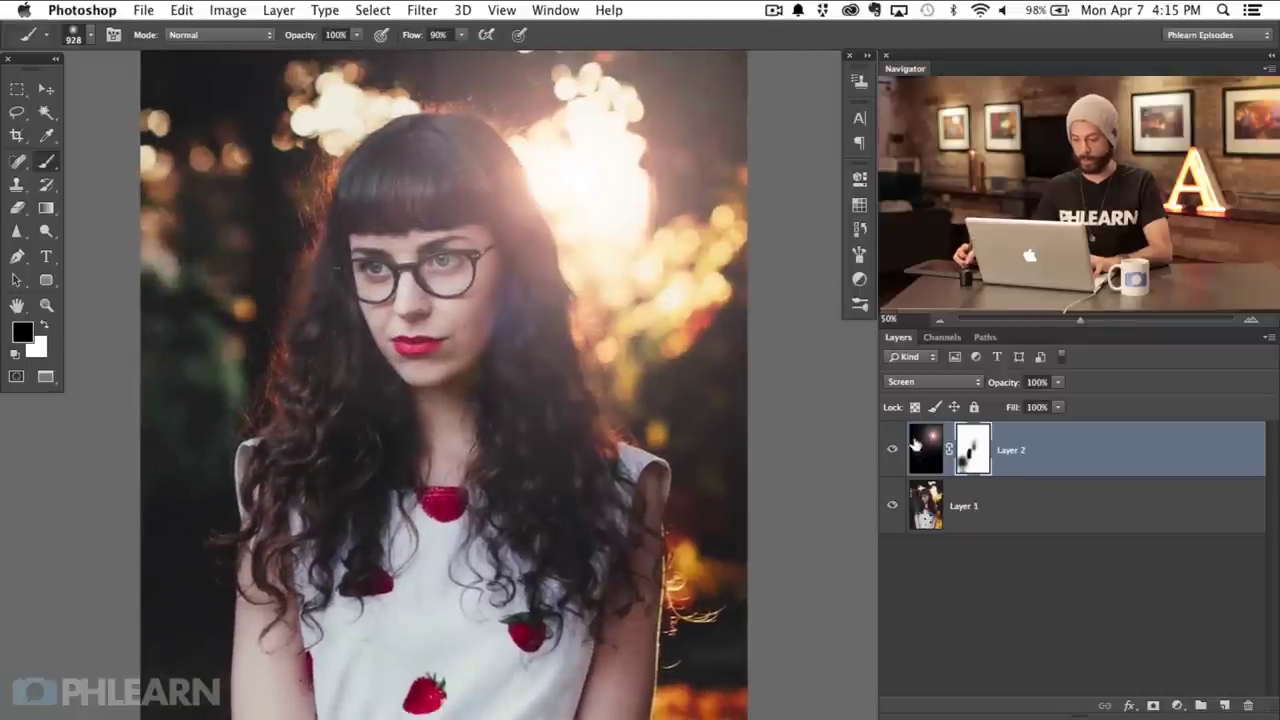
click(893, 450)
click(893, 450)
click(893, 450)
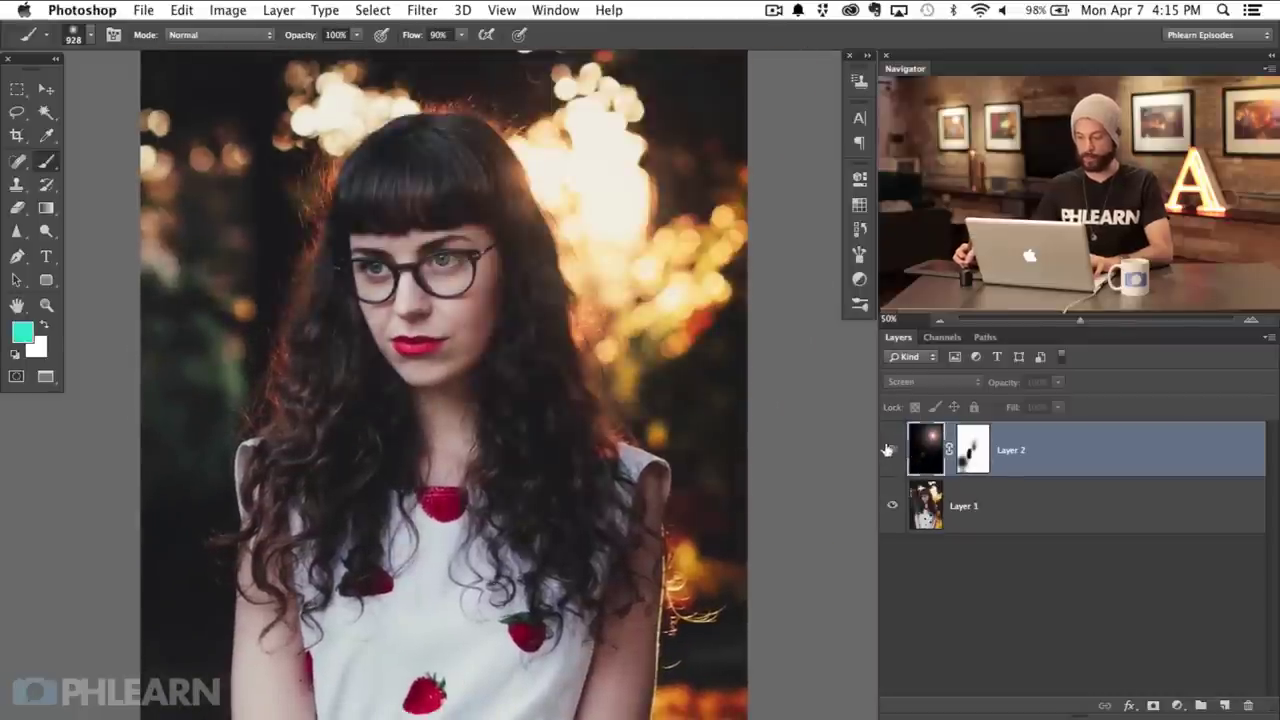
click(892, 450)
key(super+minus)
mouse_move(680, 464)
mouse_down()
mouse_move(443, 400)
mouse_move(516, 478)
mouse_up()
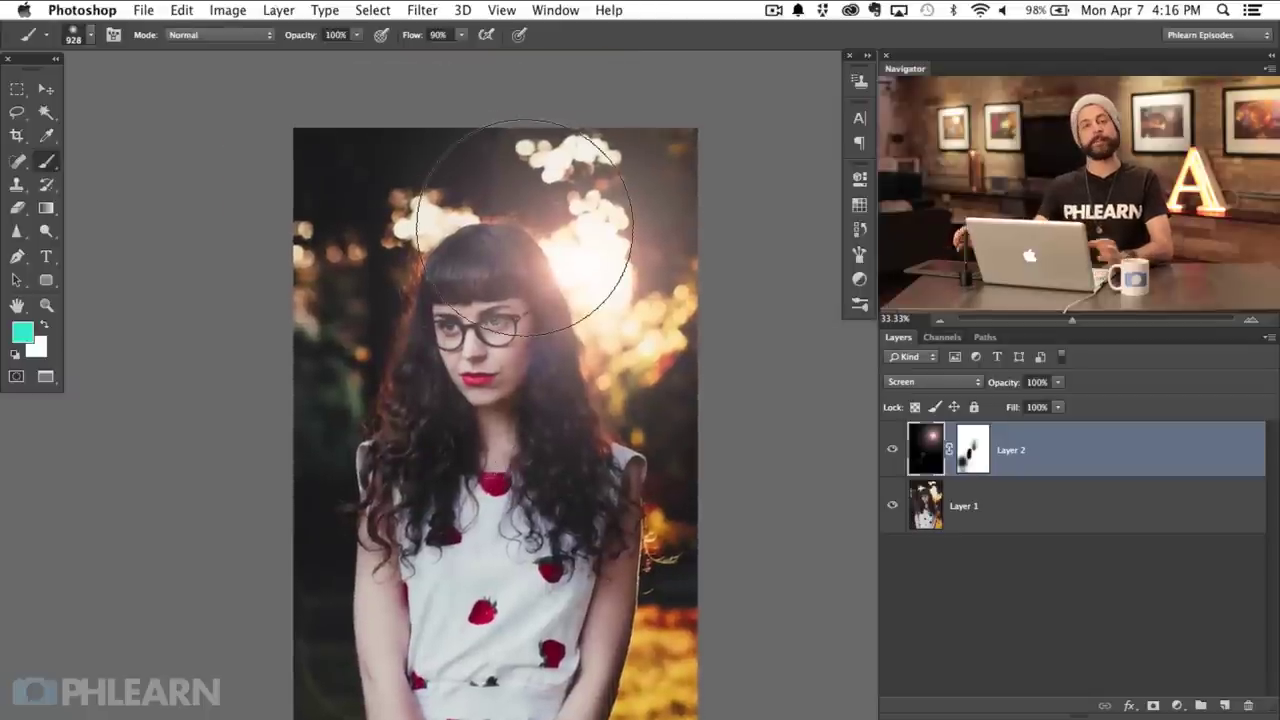